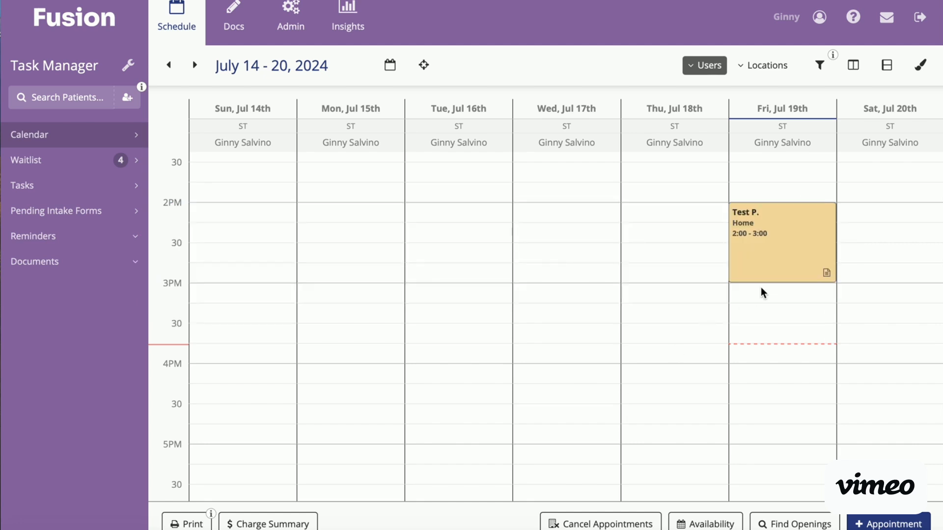
# Step: Mark the Friday, July 19 2:00 PM appointment as attended and open its daily note for documentation
pyautogui.click(777, 256)
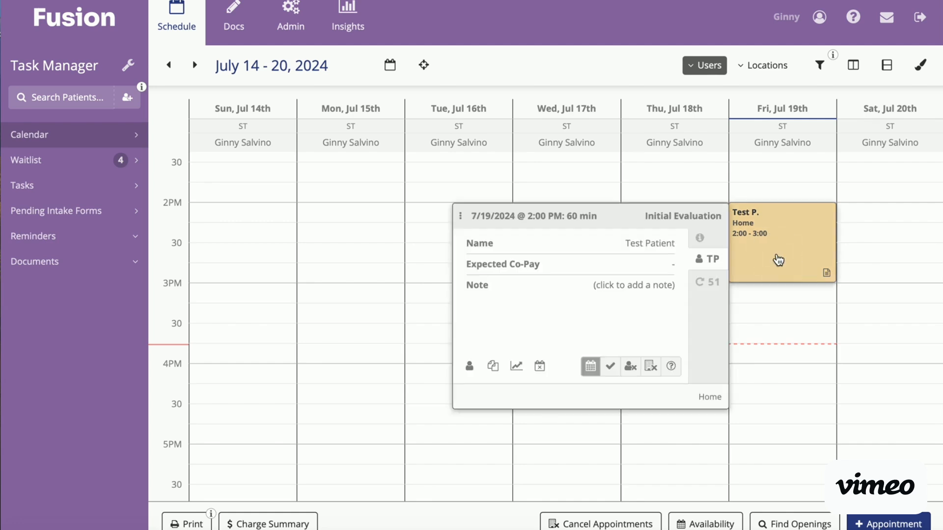
pyautogui.click(613, 367)
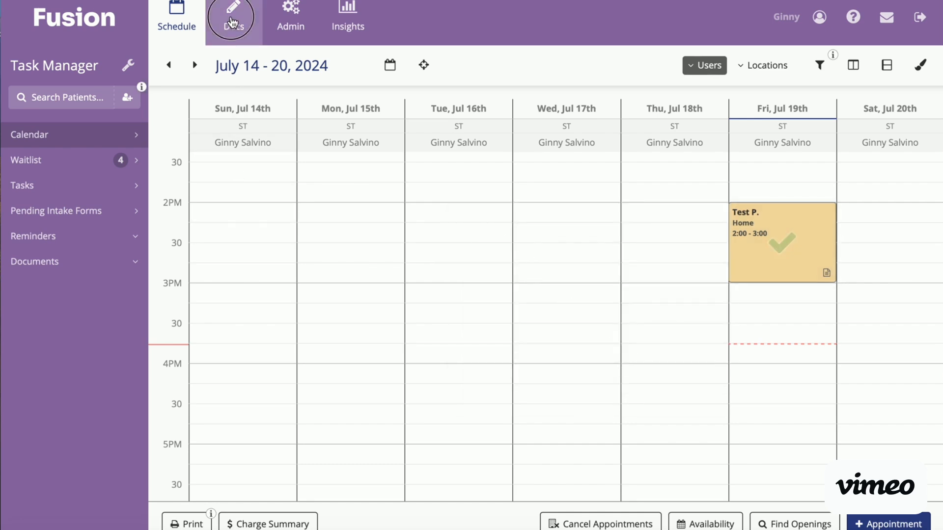
pyautogui.click(233, 22)
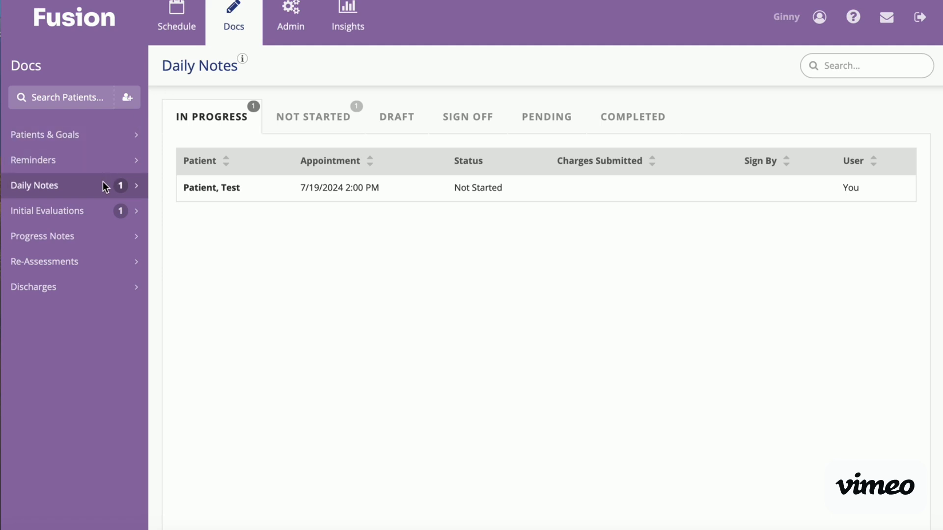
pyautogui.click(203, 188)
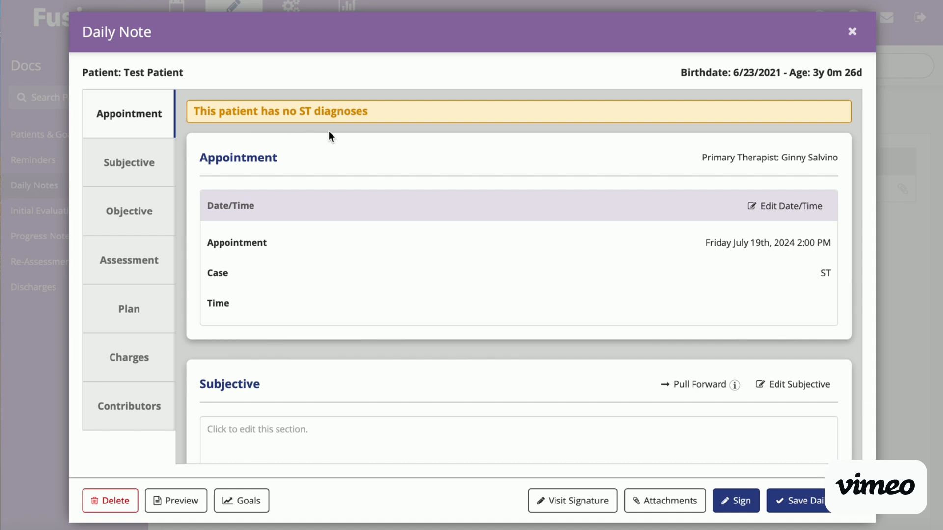
# Step: Examine the daily note's sections from Appointment through Contributors, along with its visit signature form
pyautogui.scroll(-2, 434, 240)
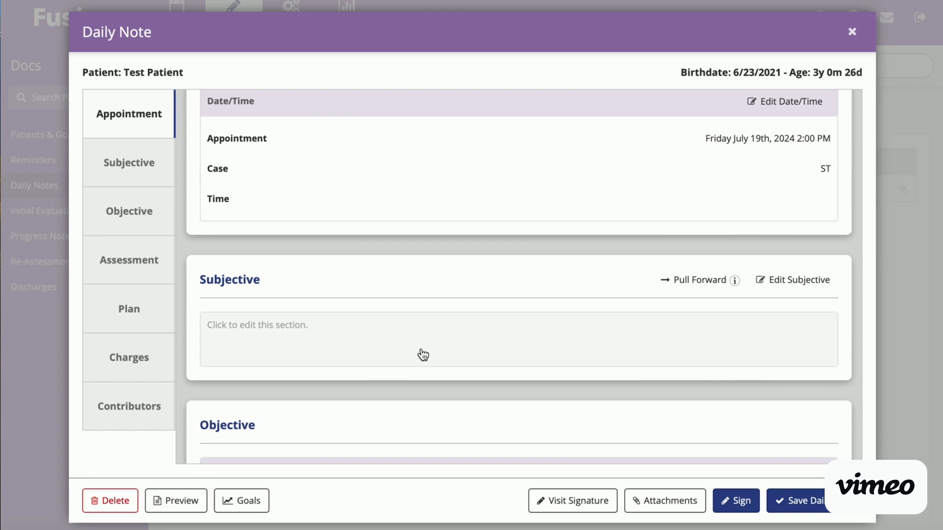
pyautogui.scroll(-3, 423, 355)
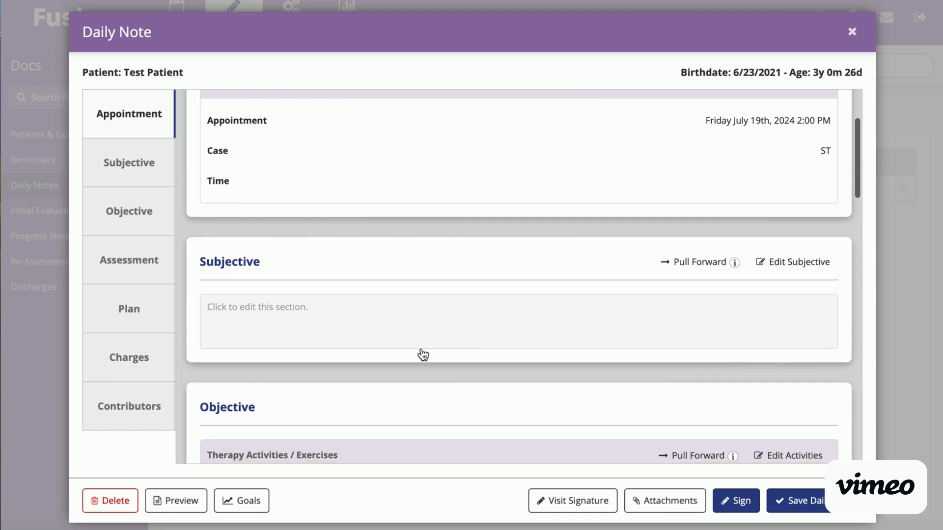
pyautogui.scroll(-3, 423, 355)
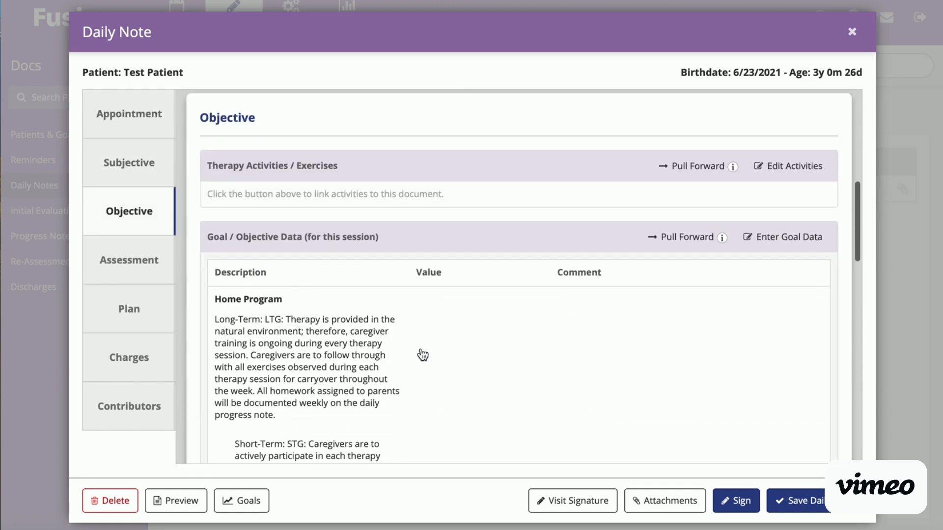
pyautogui.scroll(-1, 421, 353)
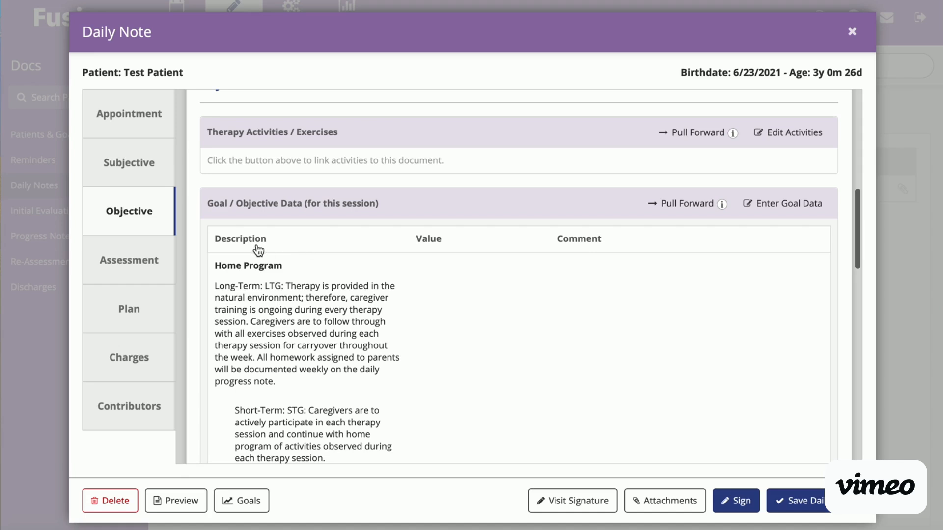
pyautogui.scroll(1, 307, 287)
pyautogui.scroll(1, 310, 289)
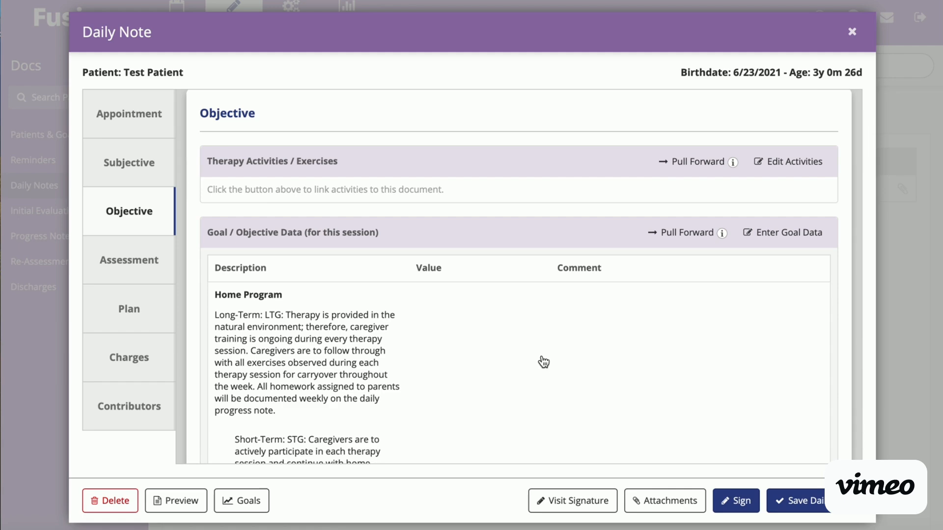
pyautogui.scroll(-2, 543, 362)
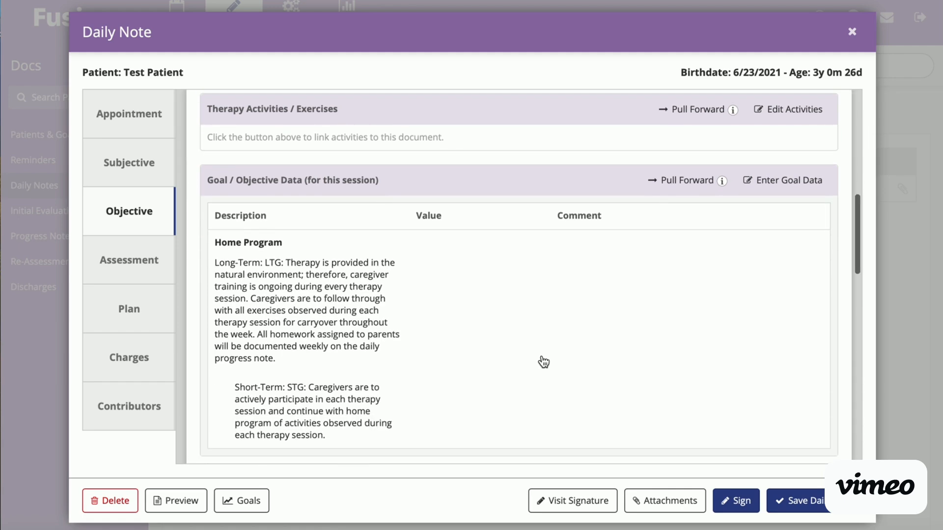
pyautogui.scroll(-10, 543, 361)
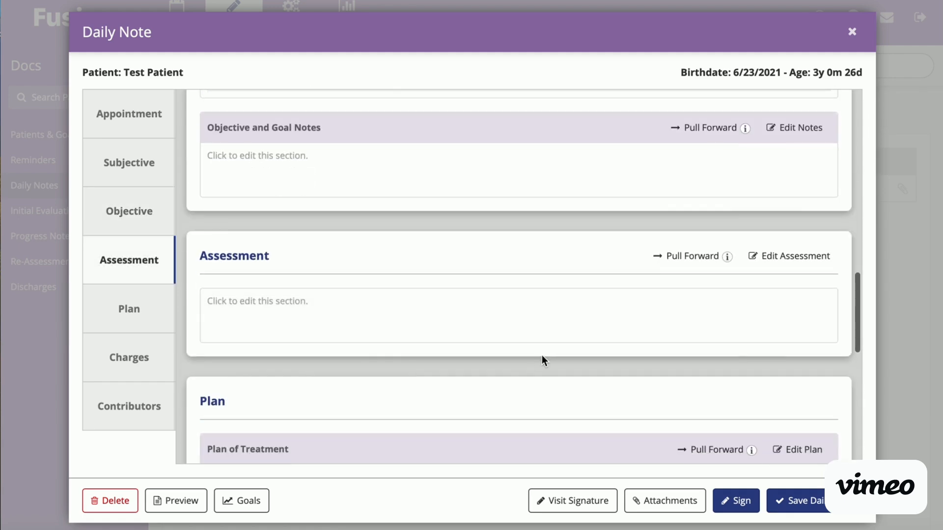
pyautogui.scroll(-3, 541, 356)
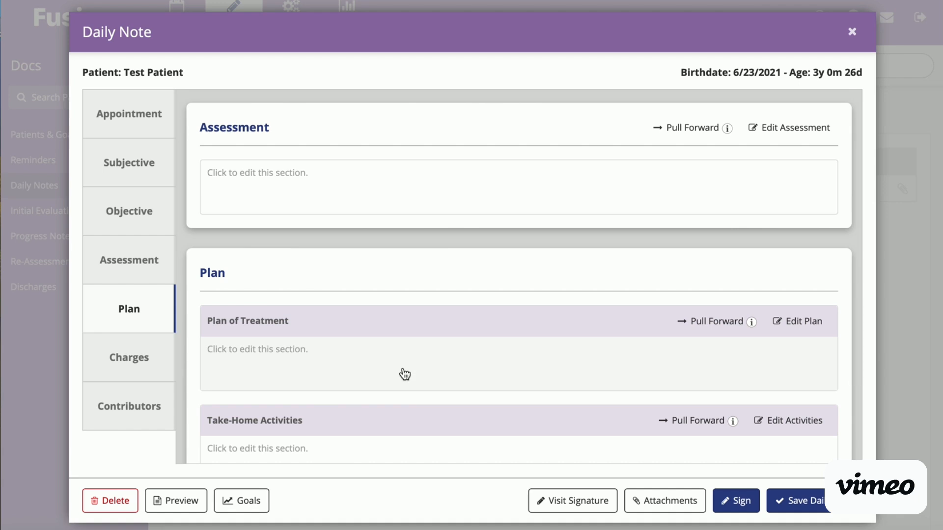
pyautogui.scroll(-10, 405, 374)
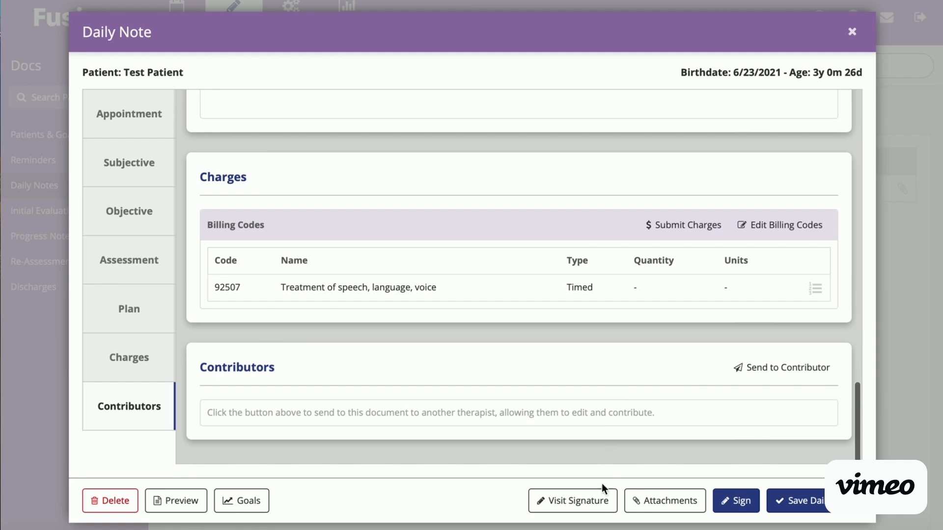
pyautogui.click(597, 503)
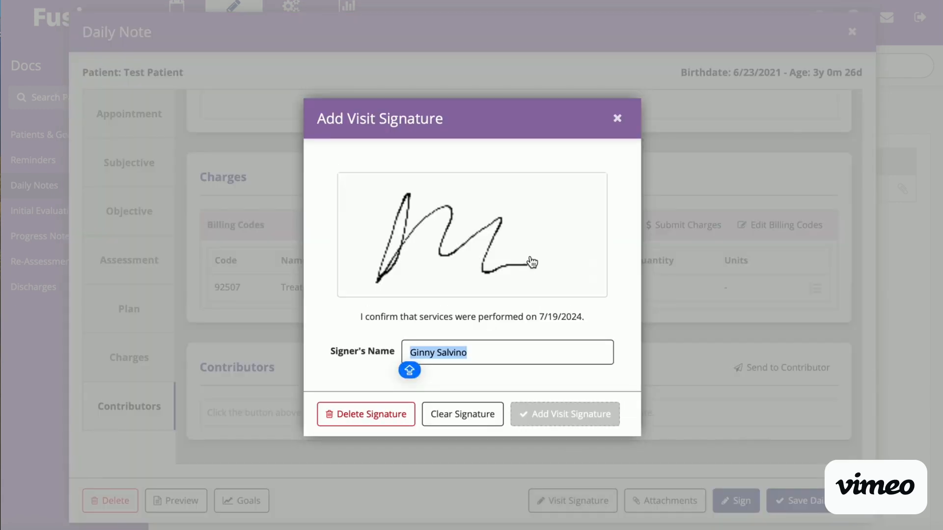
pyautogui.click(617, 118)
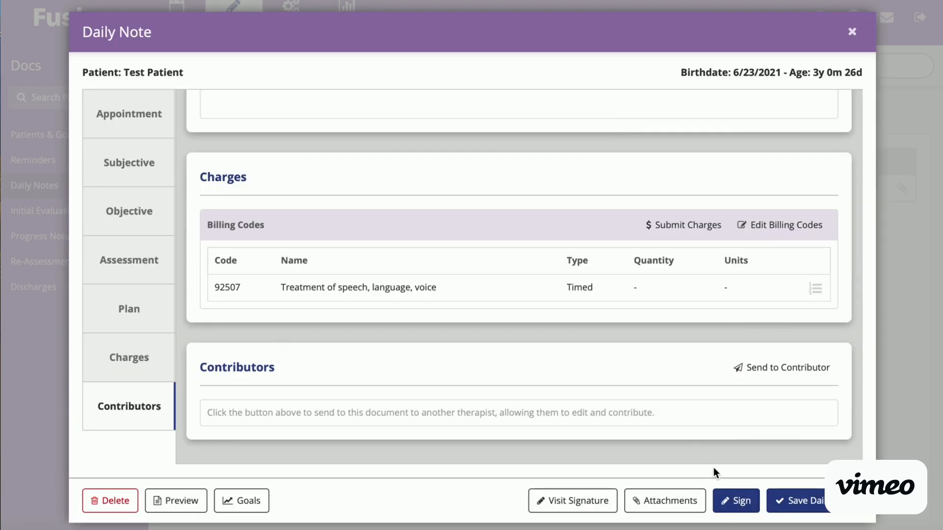
# Step: Replace billing code 92507 with 92523: Evaluation of speech, language, voice, and save the daily note
pyautogui.click(778, 225)
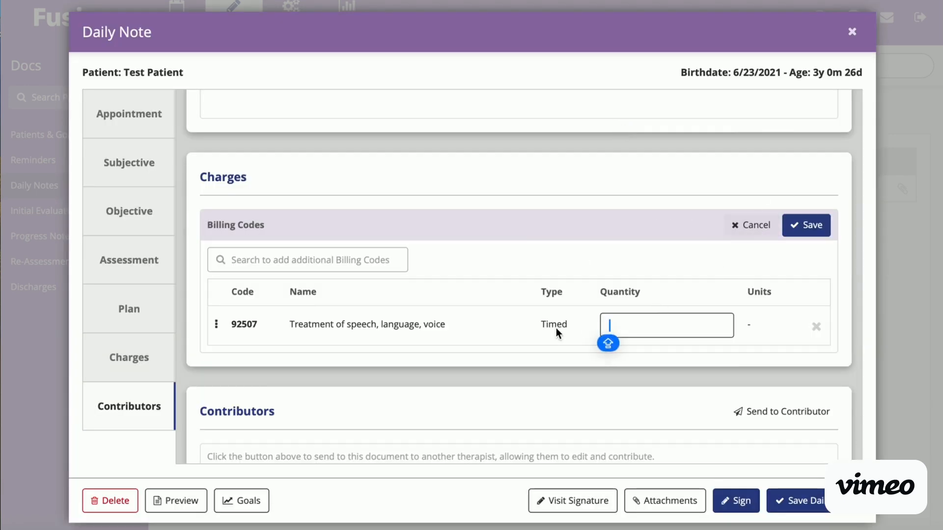
pyautogui.click(816, 326)
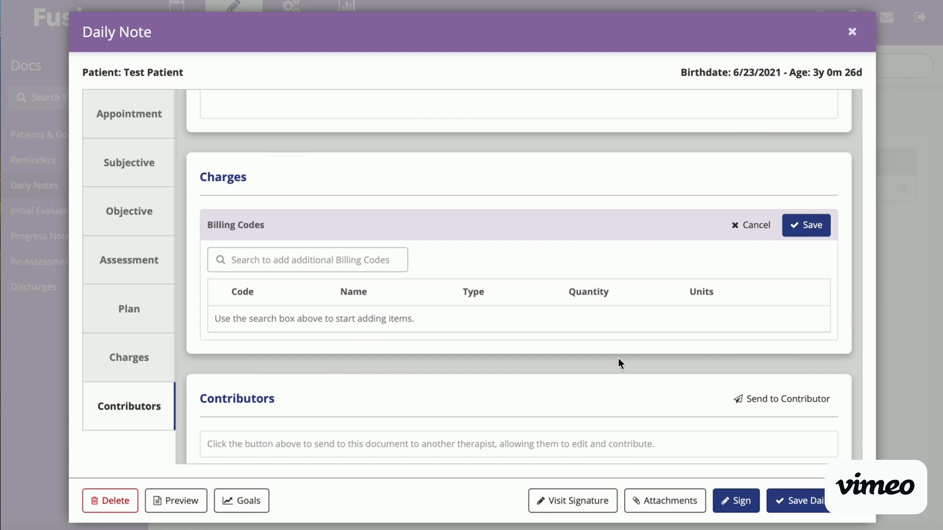
pyautogui.click(361, 253)
pyautogui.write('9')
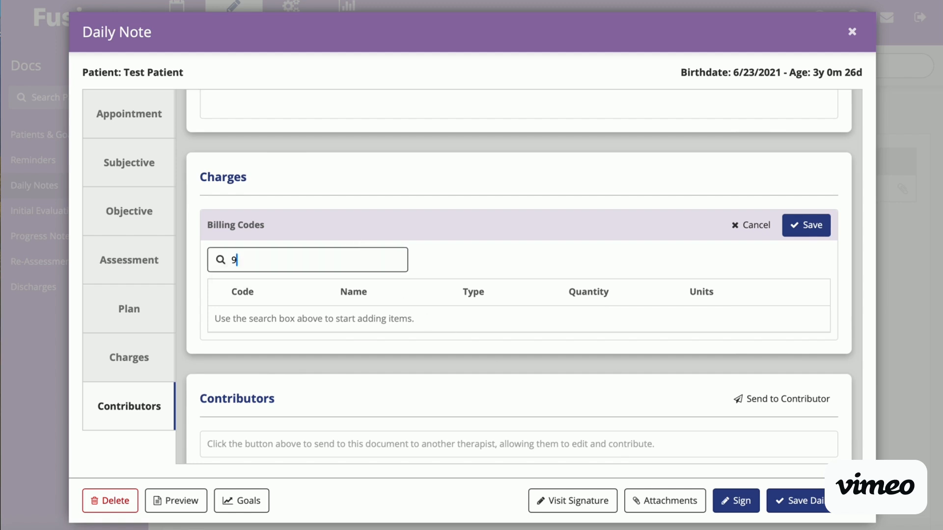
pyautogui.write('2523')
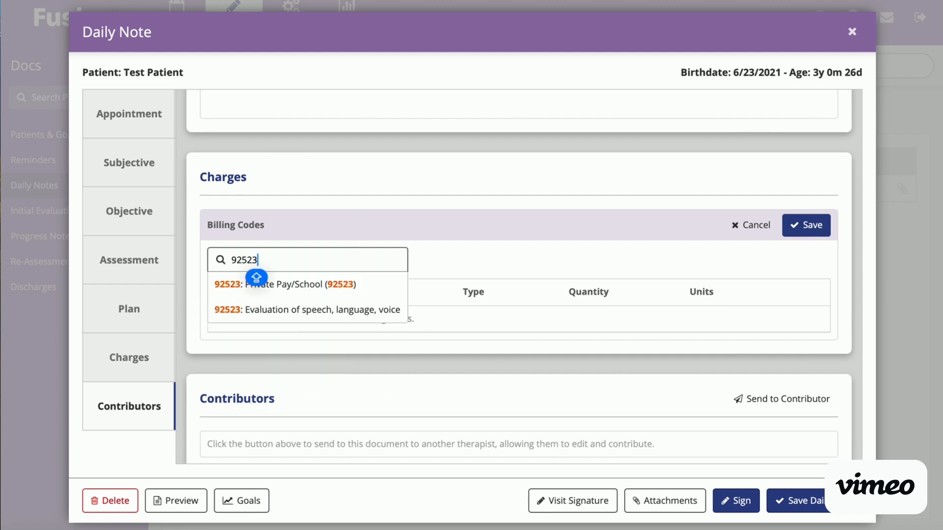
pyautogui.click(337, 310)
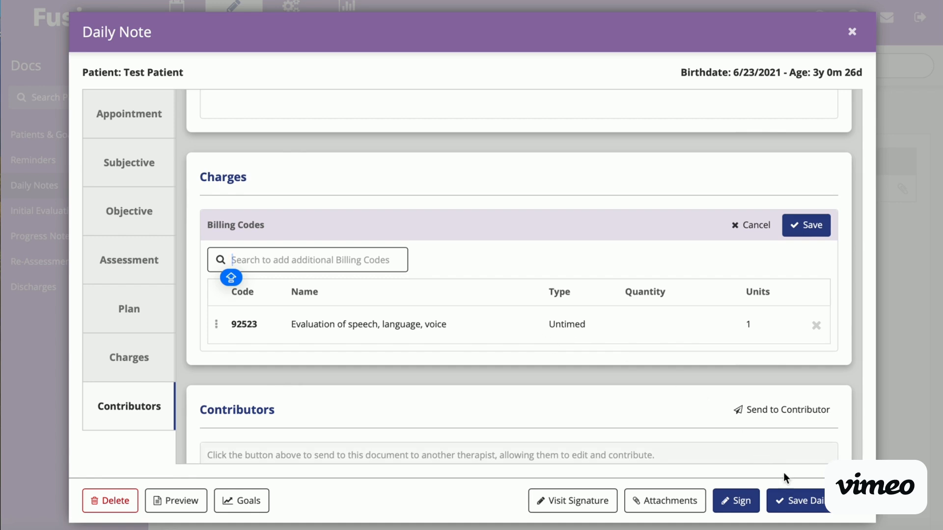
pyautogui.click(784, 500)
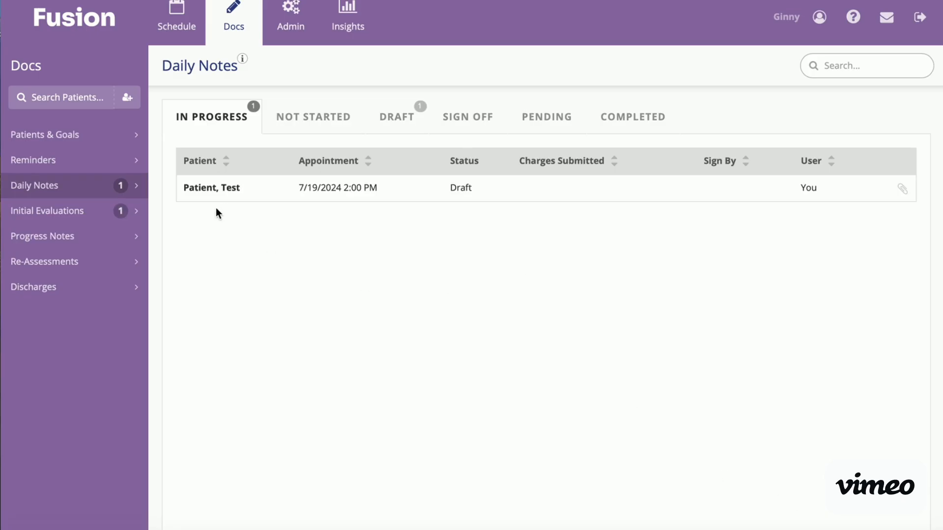
# Step: Open the initial evaluation for the 7/19/2024 2:00 PM appointment and bring up a new diagnosis entry
pyautogui.click(90, 222)
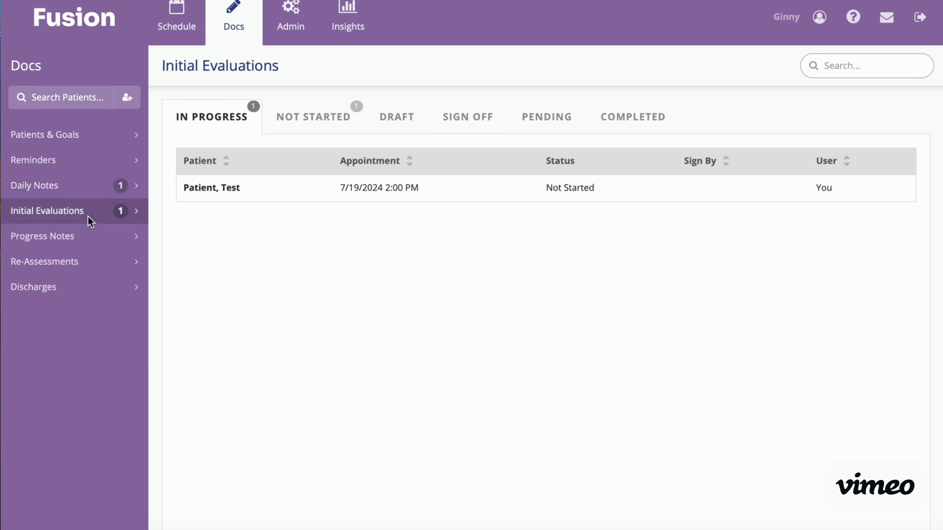
pyautogui.click(245, 190)
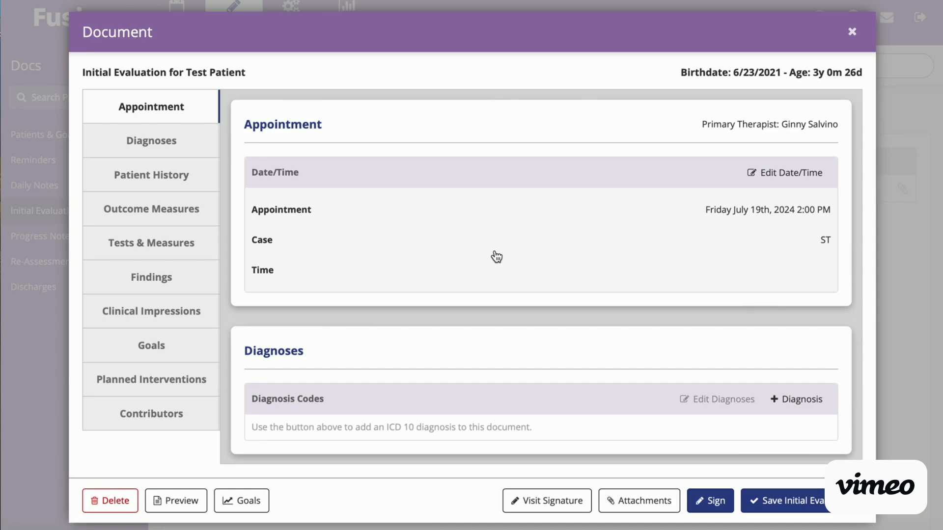
pyautogui.scroll(-2, 669, 305)
pyautogui.scroll(-1, 669, 307)
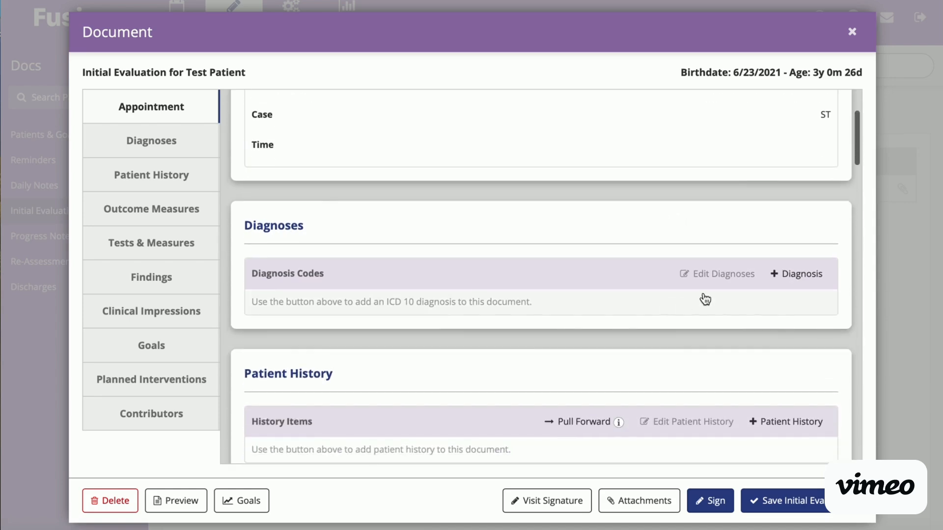
pyautogui.click(784, 275)
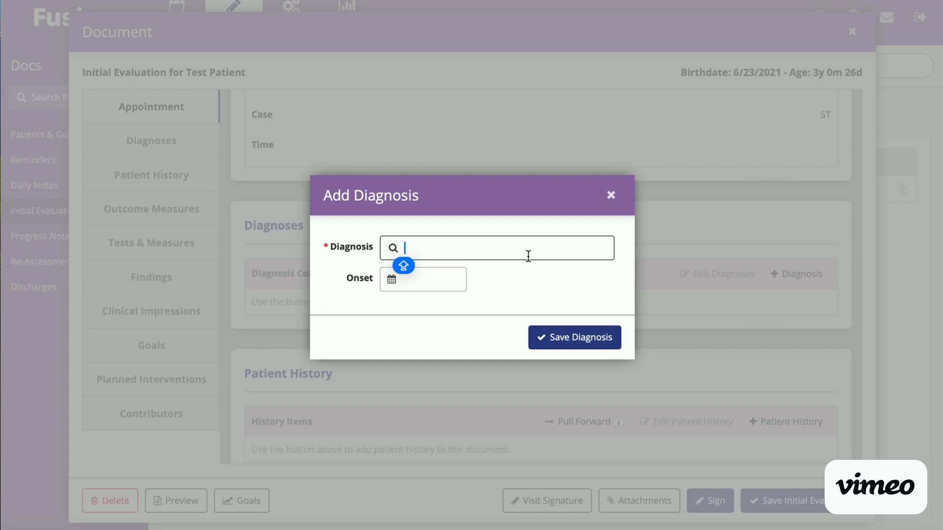
# Step: Try diagnosis searches for "MIXED REC", "EXPRESS" and "PHONO"
pyautogui.write('MIXED REC')
pyautogui.press('BackSpace')
pyautogui.press('BackSpace')
pyautogui.press('BackSpace')
pyautogui.press('BackSpace')
pyautogui.press('BackSpace')
pyautogui.press('BackSpace')
pyautogui.press('BackSpace')
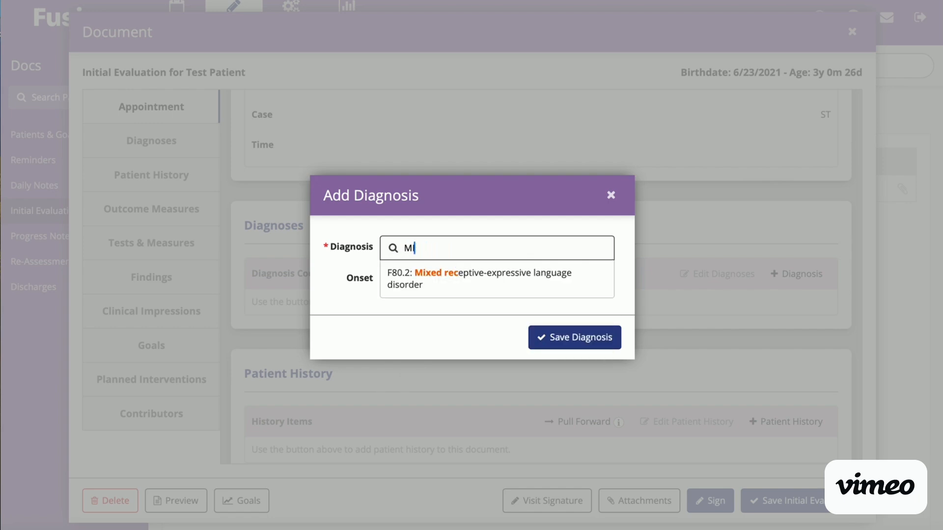
pyautogui.press('BackSpace')
pyautogui.press('BackSpace')
pyautogui.write('EXPRESS')
pyautogui.press('BackSpace')
pyautogui.press('BackSpace')
pyautogui.press('BackSpace')
pyautogui.press('BackSpace')
pyautogui.press('BackSpace')
pyautogui.press('BackSpace')
pyautogui.press('BackSpace')
pyautogui.write('PHONO')
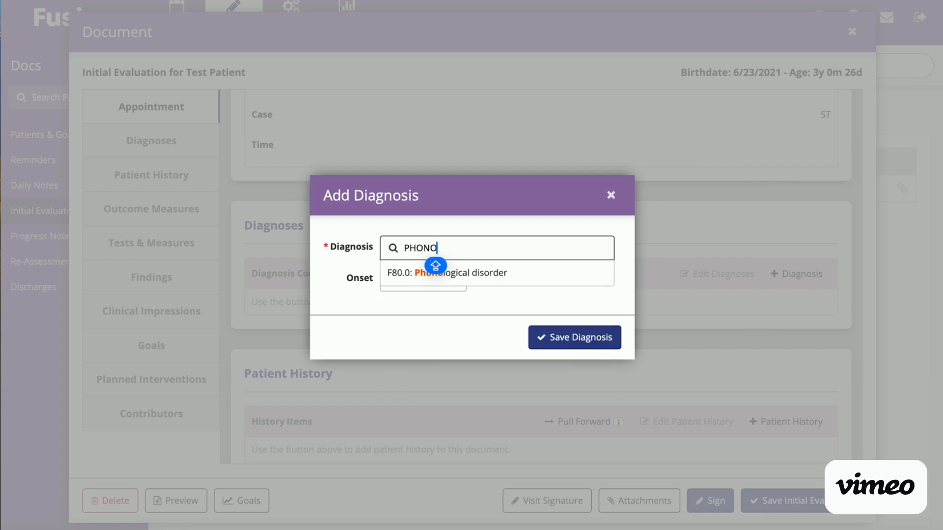
pyautogui.press('BackSpace')
pyautogui.press('BackSpace')
pyautogui.press('BackSpace')
pyautogui.press('BackSpace')
pyautogui.press('BackSpace')
# Step: Find "mixed rece" and save F80.2: Mixed receptive-expressive language disorder as the evaluation's diagnosis
pyautogui.write('mixed rece')
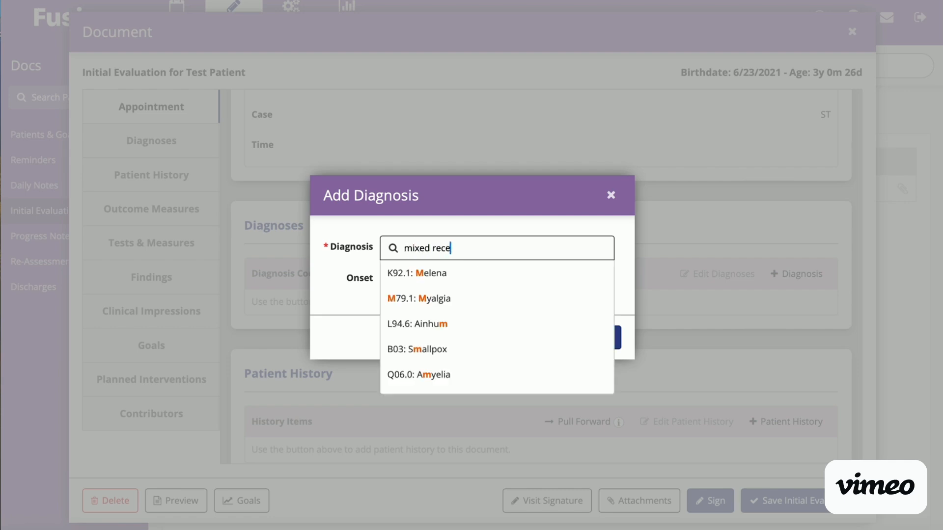
pyautogui.click(547, 284)
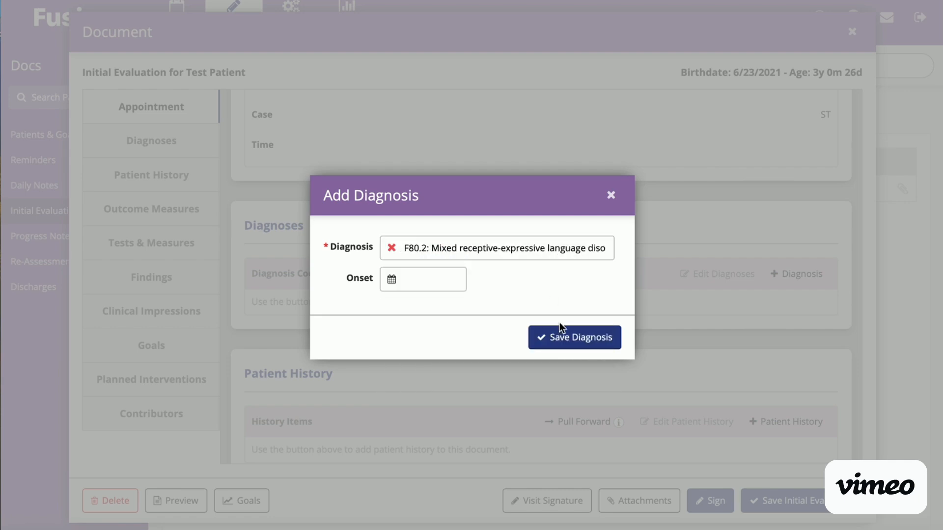
pyautogui.click(561, 339)
# Step: Include Feeding History with the preselected patient history items and add them all to the evaluation
pyautogui.scroll(-3, 661, 379)
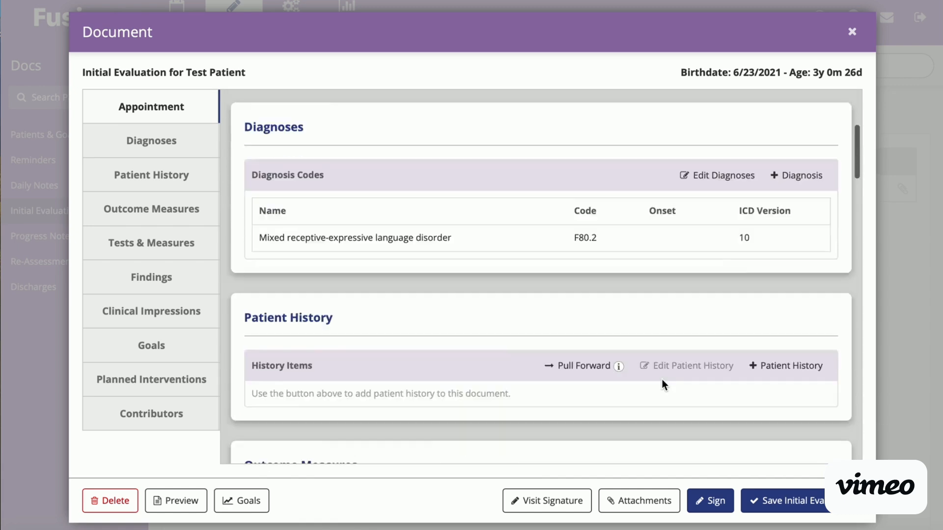
pyautogui.scroll(-2, 661, 379)
pyautogui.click(792, 182)
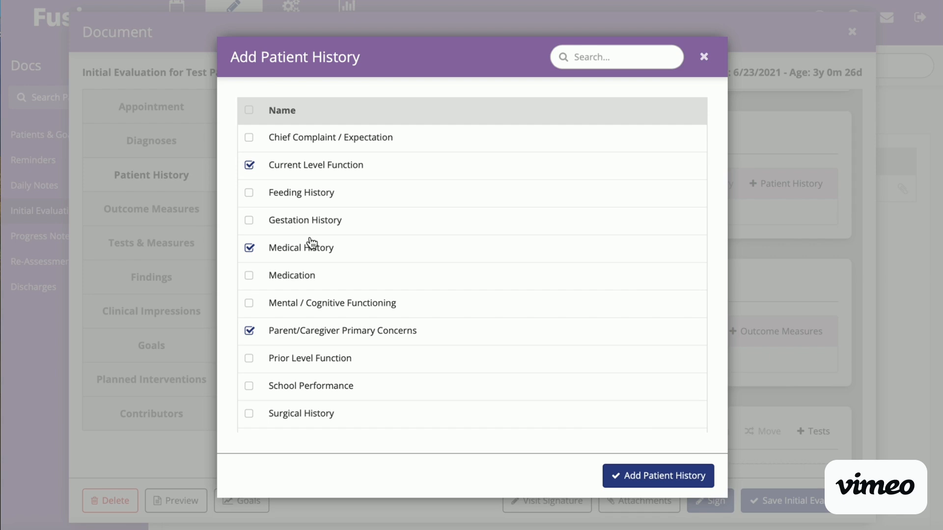
pyautogui.click(251, 197)
pyautogui.scroll(-1, 293, 317)
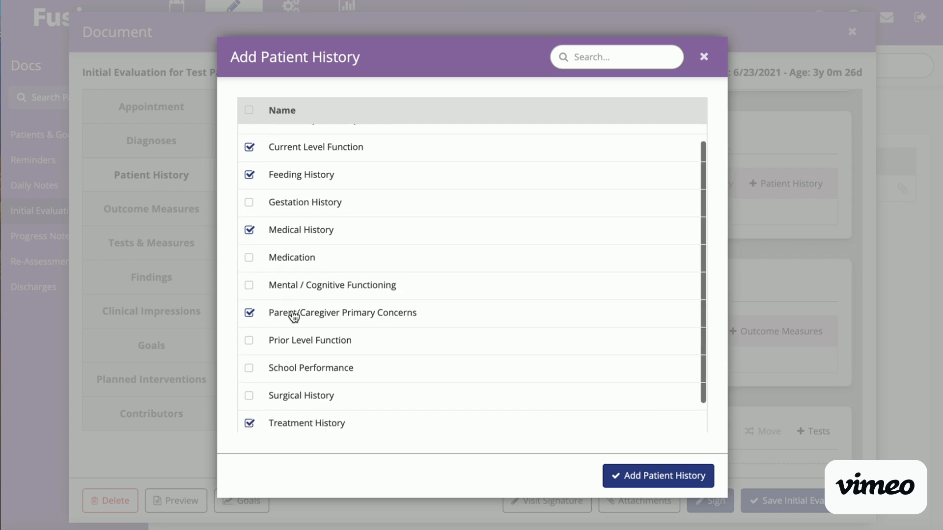
pyautogui.scroll(-1, 293, 317)
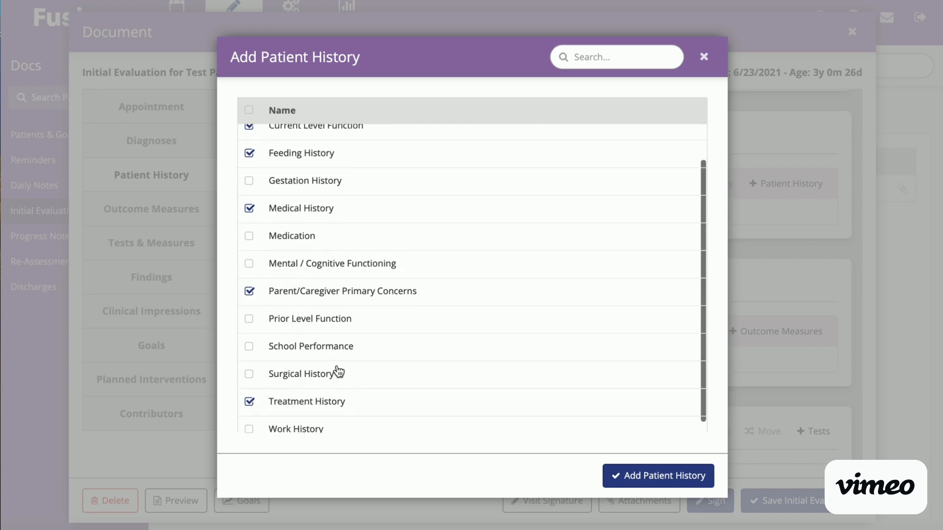
pyautogui.click(657, 471)
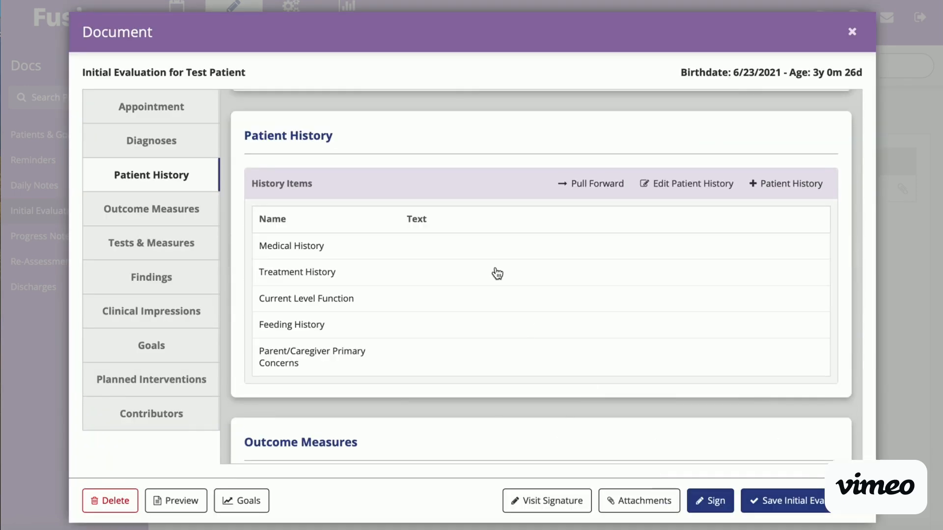
# Step: Enter "none" for Medical History, "never received services" for Treatment History and "GI tube" for Feeding History in the patient history items
pyautogui.click(467, 254)
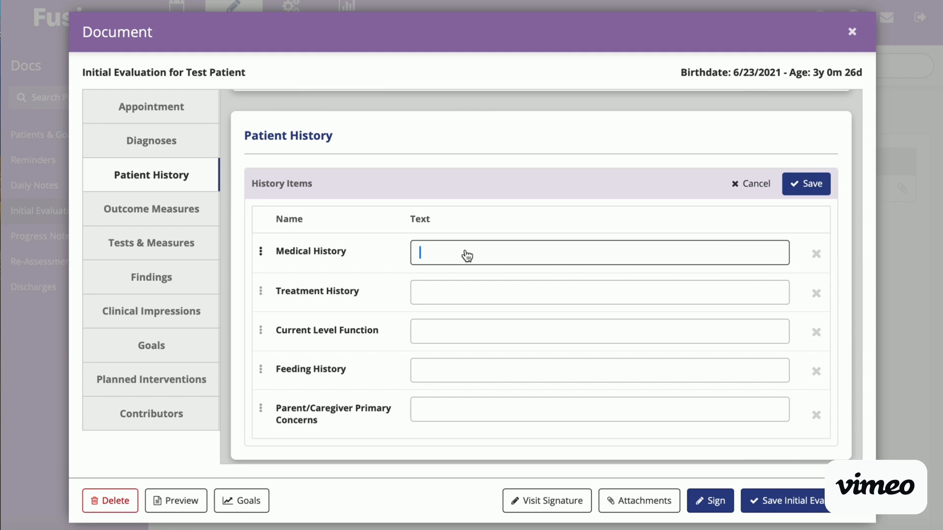
pyautogui.write('none')
pyautogui.click(484, 290)
pyautogui.write('never ')
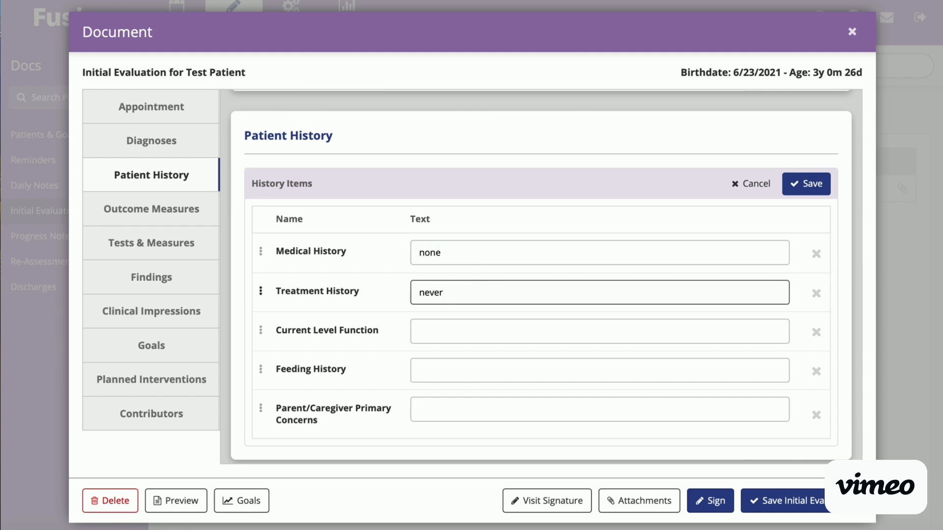
pyautogui.write('received serv')
pyautogui.write('ices')
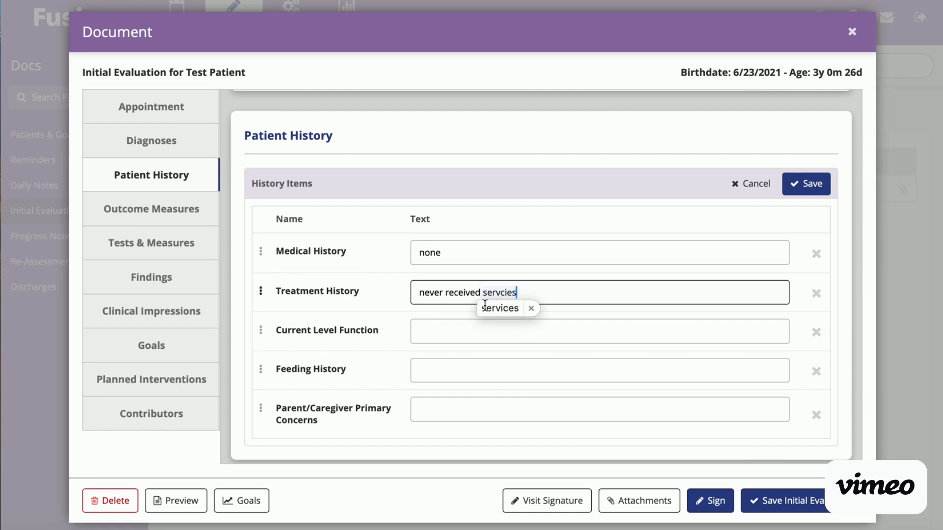
pyautogui.click(482, 335)
pyautogui.click(468, 374)
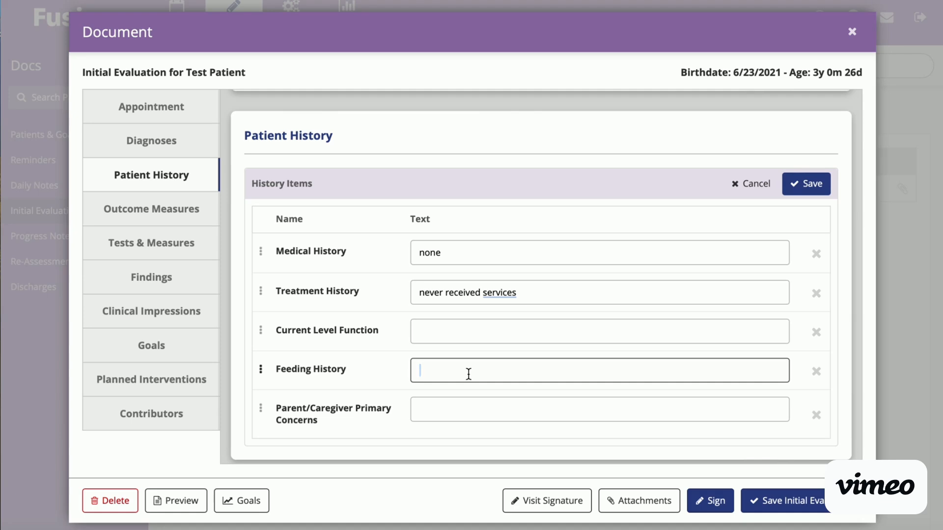
pyautogui.write('GI tube')
pyautogui.click(475, 413)
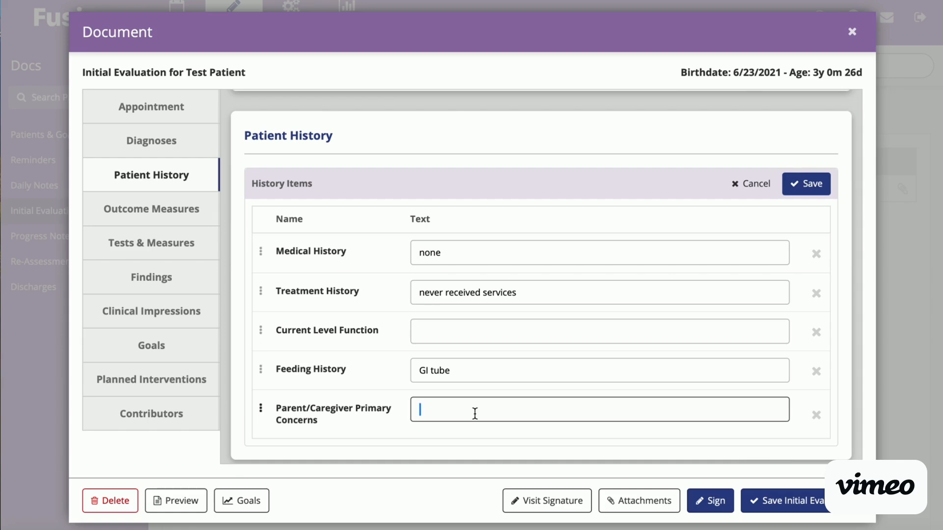
# Step: Add the Clinical Assessment of Articulation and Phonology-Second Edition (CAAP-2) and Preschool Language Scale-Fifth Edition (PLS-5) to the evaluation's tests
pyautogui.scroll(-5, 474, 413)
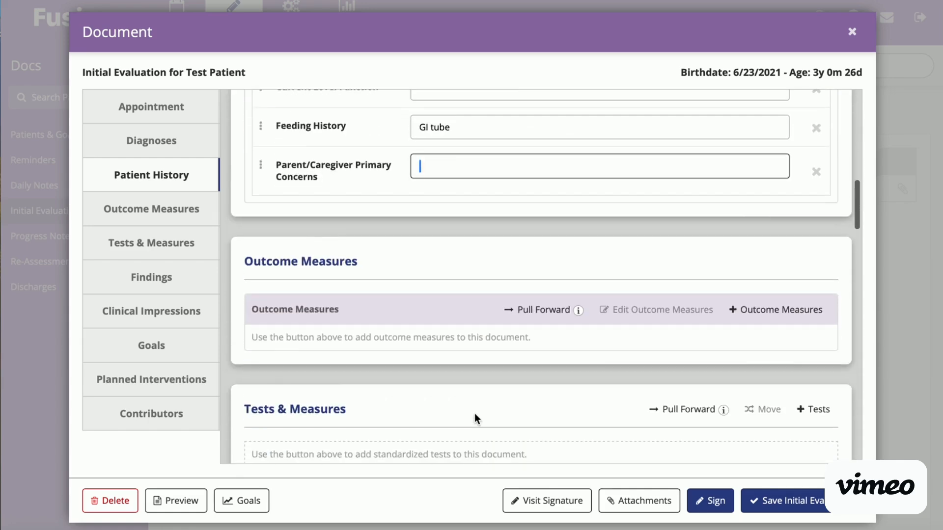
pyautogui.scroll(-2, 651, 369)
pyautogui.scroll(-1, 650, 370)
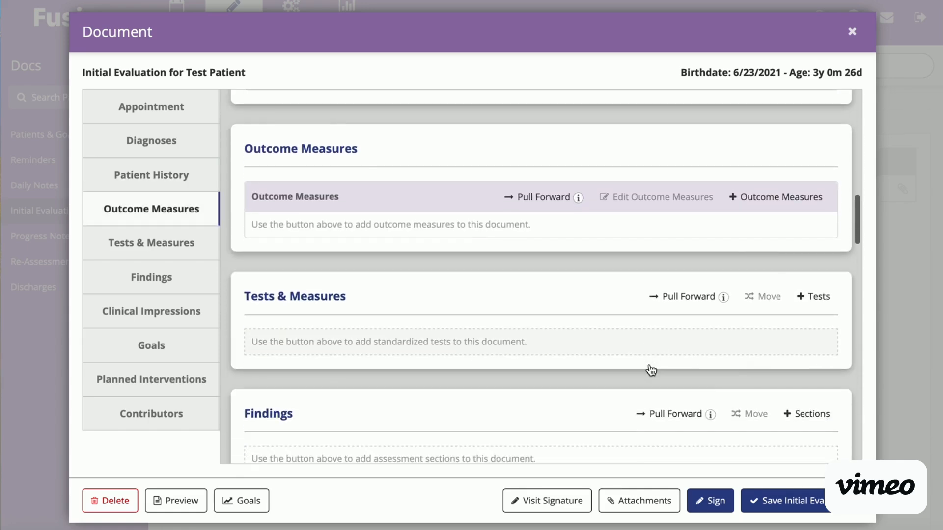
pyautogui.click(813, 298)
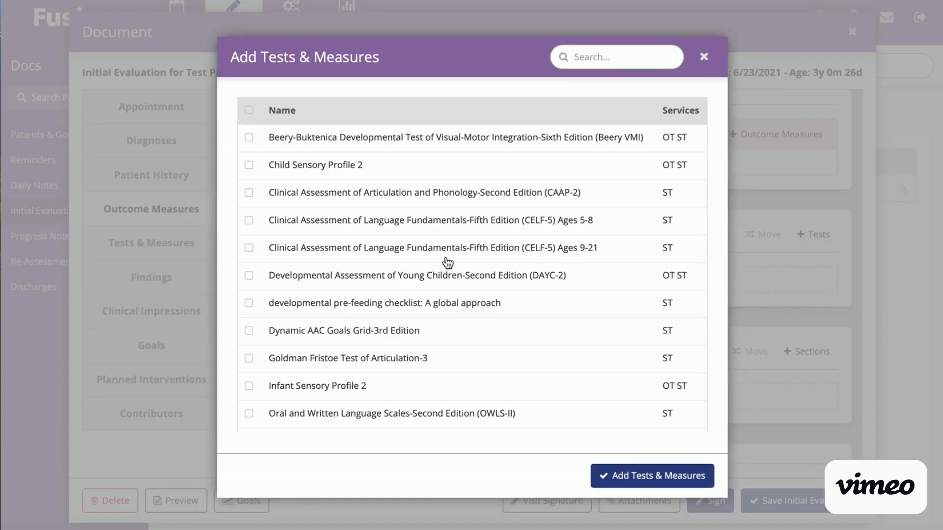
pyautogui.scroll(-10, 447, 262)
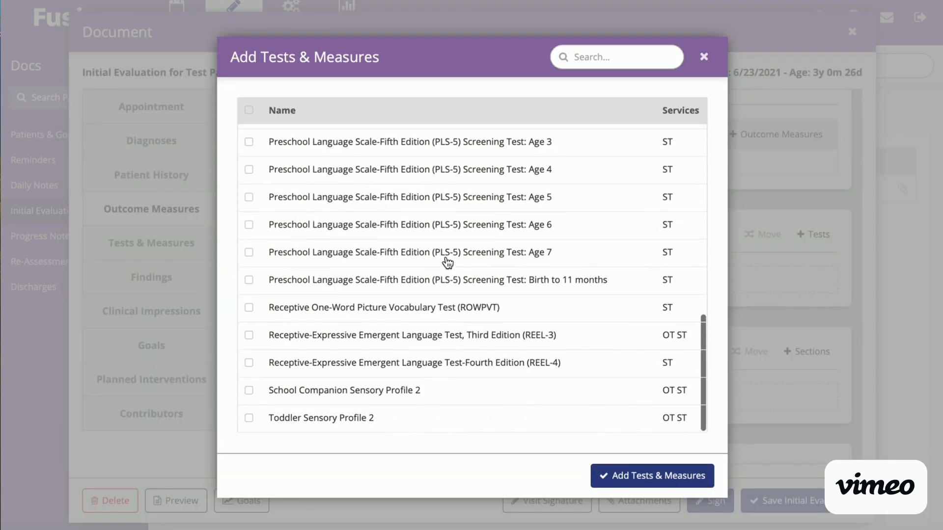
pyautogui.scroll(10, 448, 263)
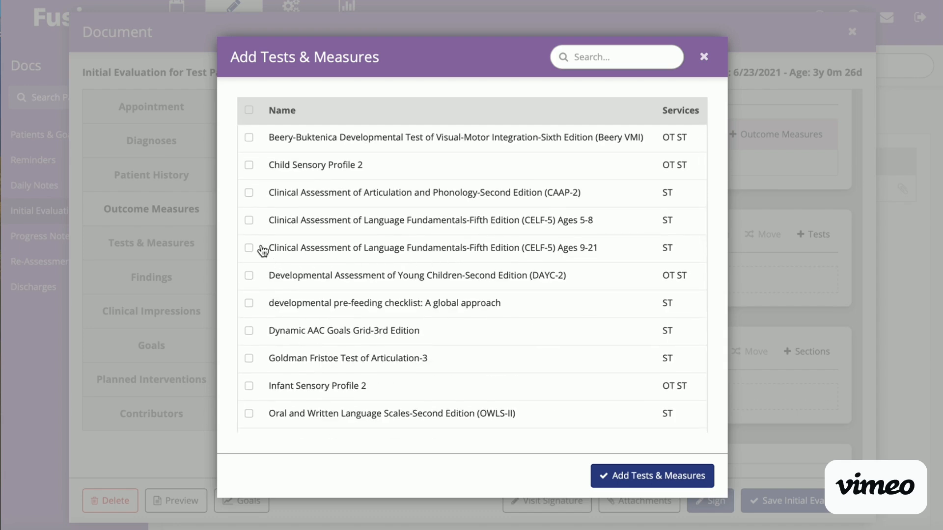
pyautogui.click(249, 193)
pyautogui.scroll(-1, 509, 204)
pyautogui.scroll(-5, 510, 204)
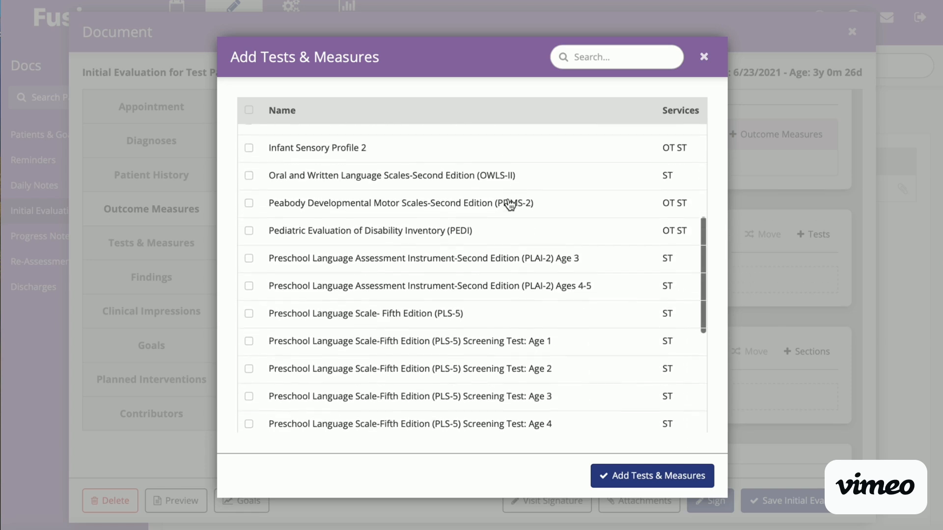
pyautogui.click(248, 275)
pyautogui.click(630, 476)
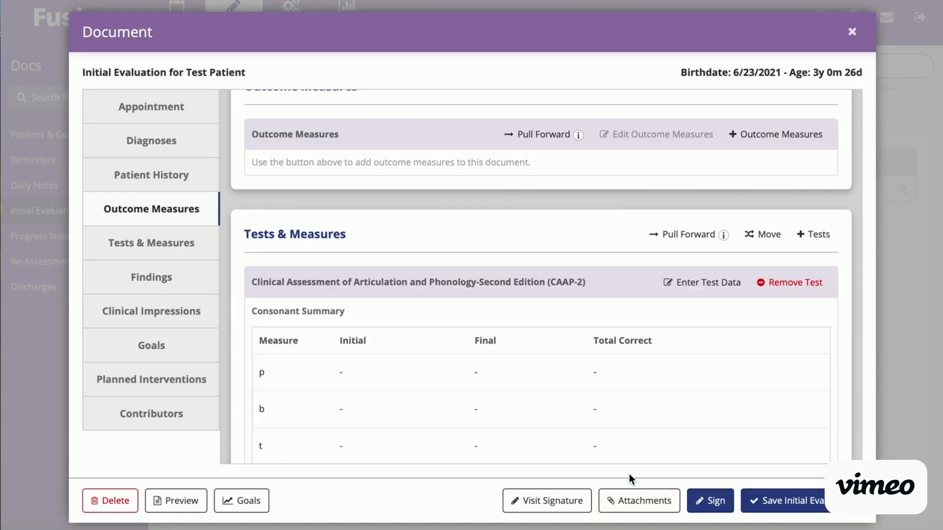
# Step: Open the CAAP-2 test for data entry and look through its consonant, articulation and phonology score tables
pyautogui.scroll(-2, 594, 292)
pyautogui.scroll(-1, 596, 298)
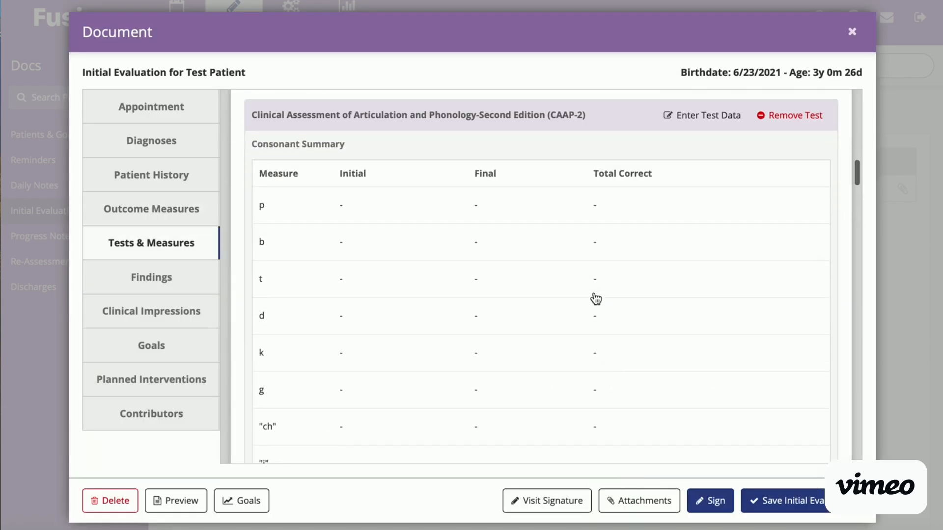
pyautogui.click(342, 216)
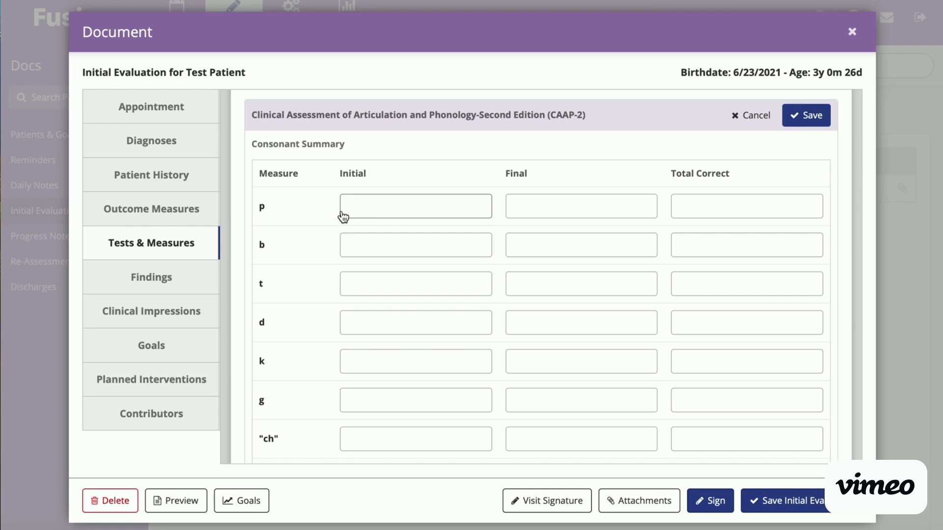
pyautogui.scroll(-5, 537, 328)
pyautogui.scroll(-12, 537, 328)
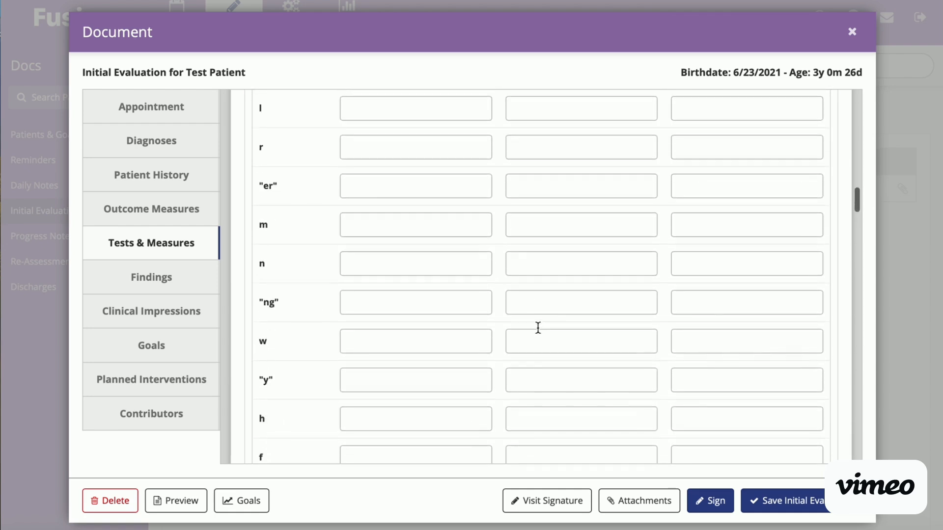
pyautogui.scroll(-14, 538, 328)
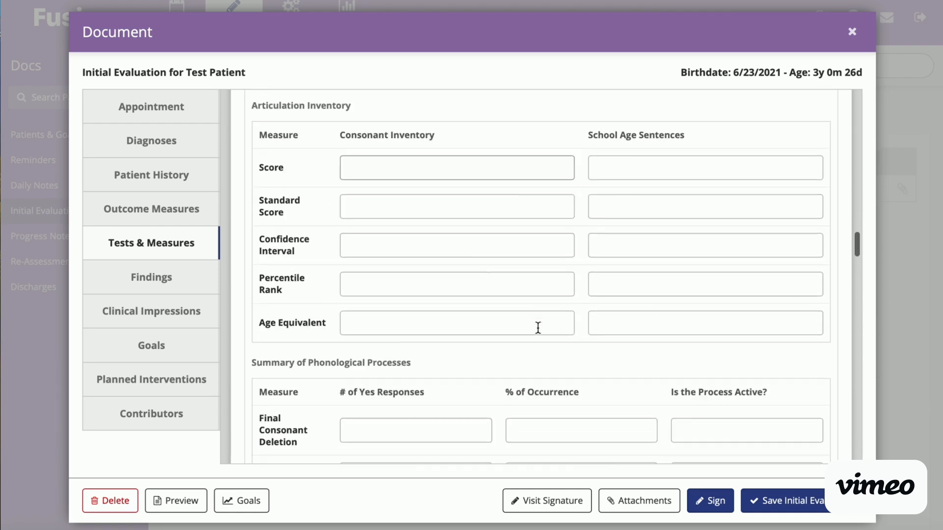
pyautogui.scroll(-7, 538, 327)
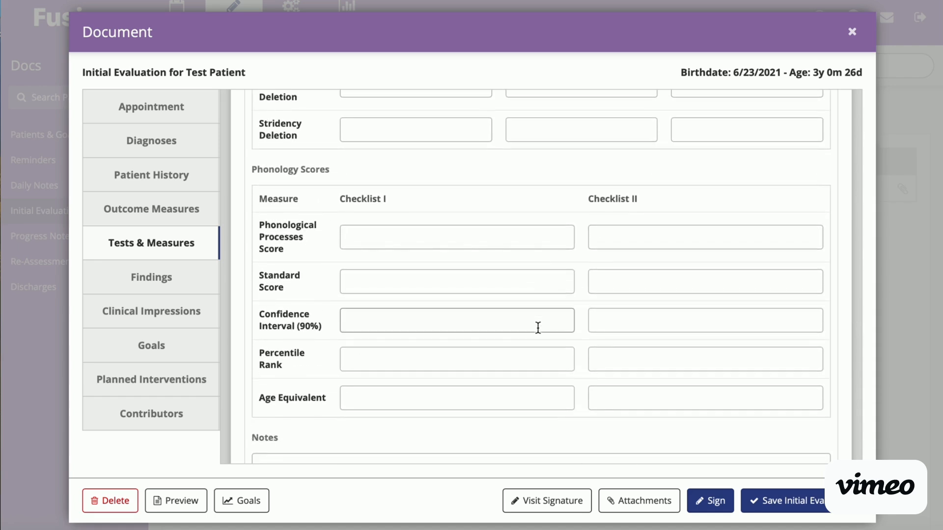
pyautogui.scroll(-2, 537, 327)
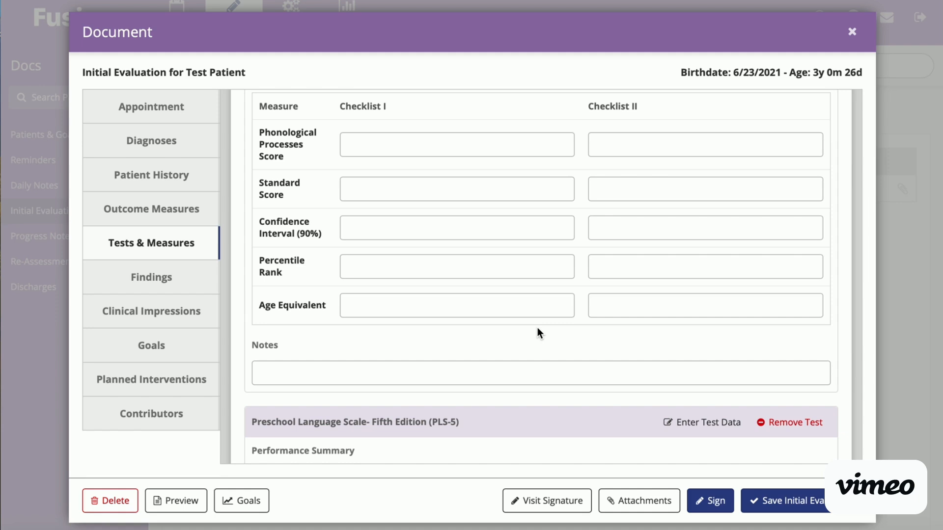
pyautogui.scroll(-3, 537, 332)
pyautogui.scroll(2, 538, 334)
pyautogui.scroll(2, 538, 334)
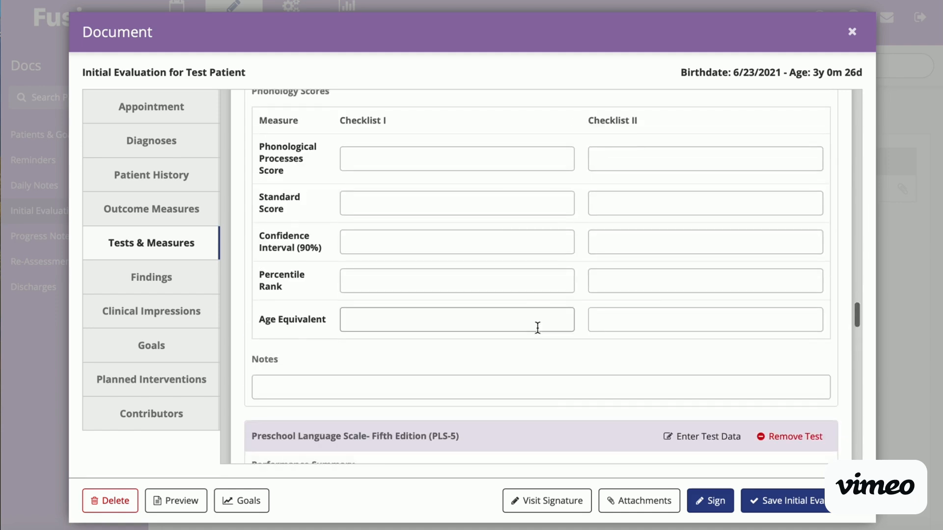
# Step: Fill in the CAAP-2 Checklist I phonology scores with standard score 75, confidence interval 70-80 and age equivalent 2,5
pyautogui.click(476, 203)
pyautogui.write('75')
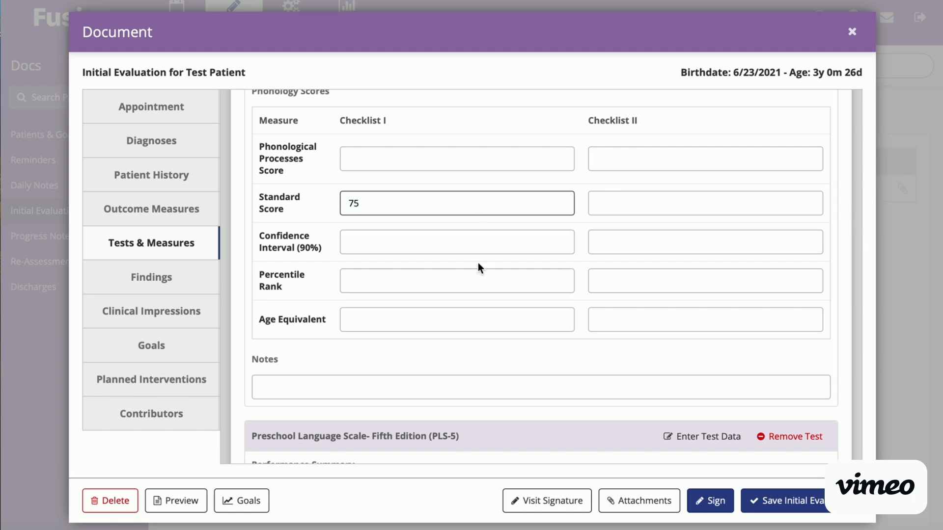
pyautogui.scroll(-1, 479, 268)
pyautogui.click(463, 226)
pyautogui.write('90')
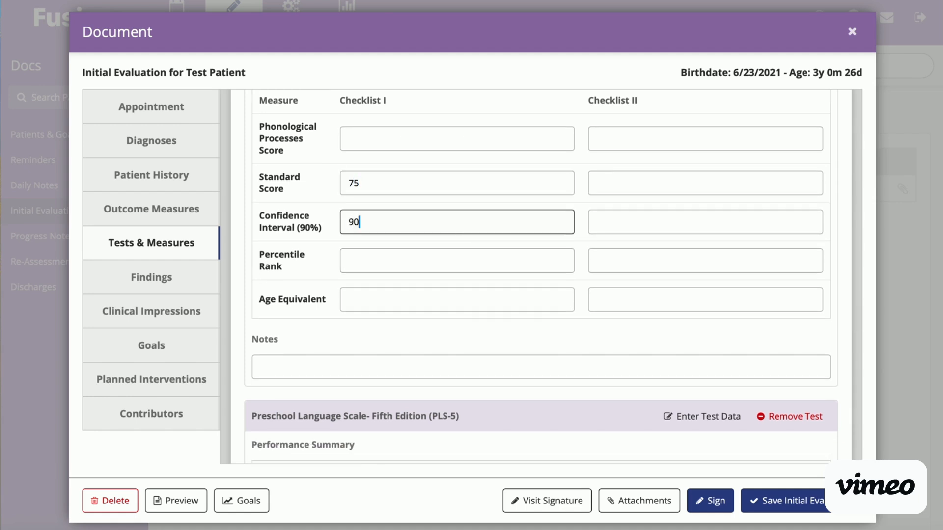
pyautogui.press('BackSpace')
pyautogui.press('BackSpace')
pyautogui.write('70-80')
pyautogui.click(481, 298)
pyautogui.write('2')
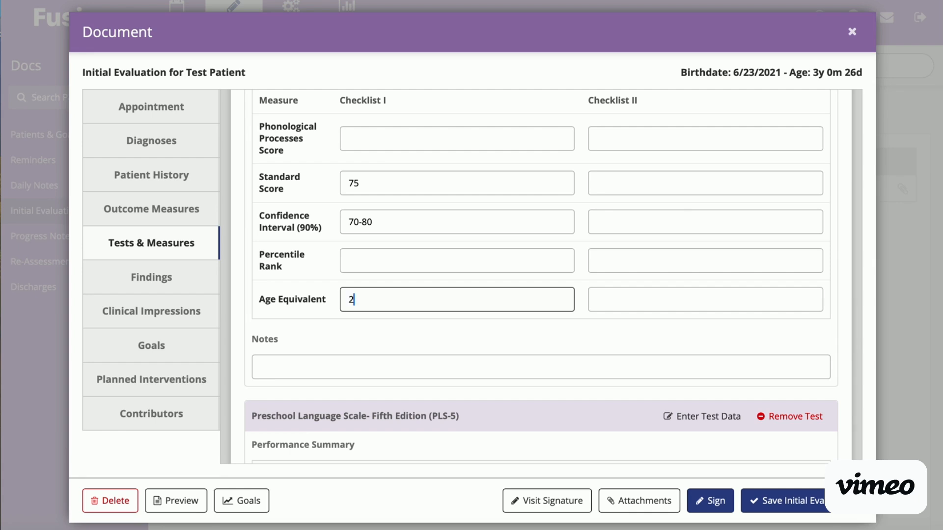
pyautogui.write(',5')
# Step: Set the PLS-5 raw scores for Auditory Comprehension, Expressive Communication and Total Language Score to 50 each
pyautogui.scroll(-3, 487, 338)
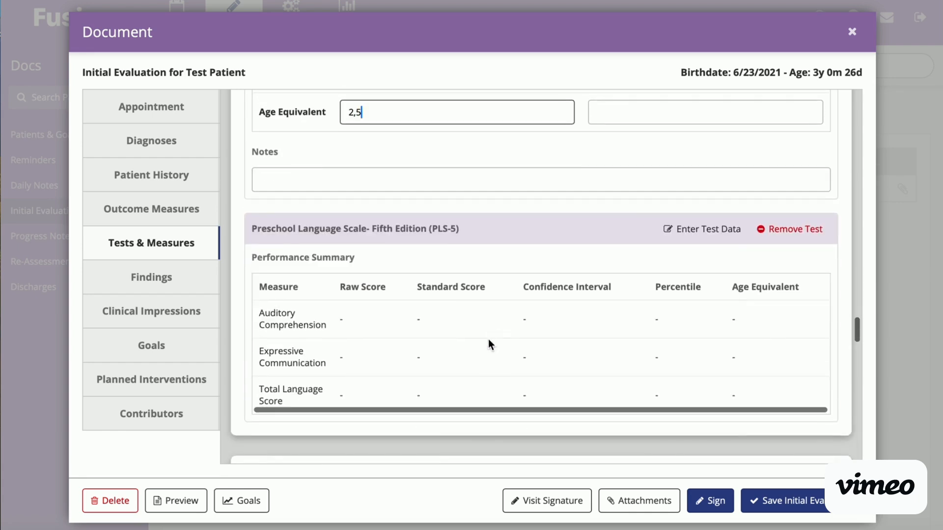
pyautogui.scroll(-1, 488, 339)
pyautogui.click(362, 295)
pyautogui.click(373, 177)
pyautogui.write('77')
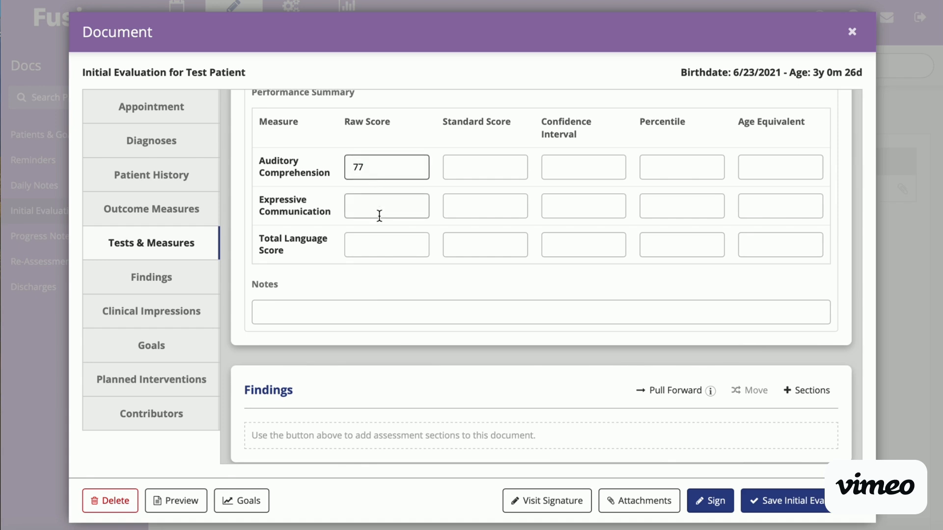
pyautogui.press('BackSpace')
pyautogui.press('BackSpace')
pyautogui.write('50')
pyautogui.click(378, 207)
pyautogui.write('50')
pyautogui.click(380, 236)
pyautogui.write('50')
# Step: Set the PLS-5 standard scores for Auditory Comprehension, Expressive Communication and Total Language Score to 70 each
pyautogui.click(490, 174)
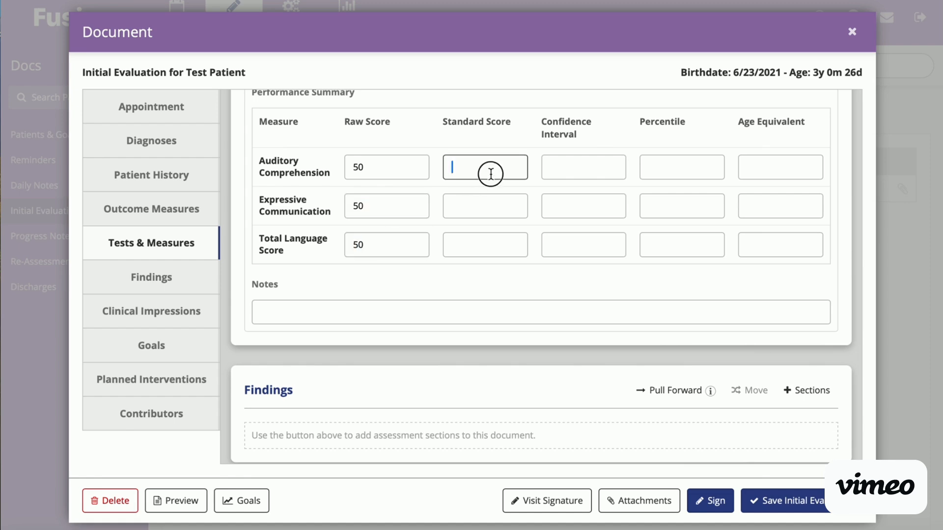
pyautogui.write('70')
pyautogui.click(497, 195)
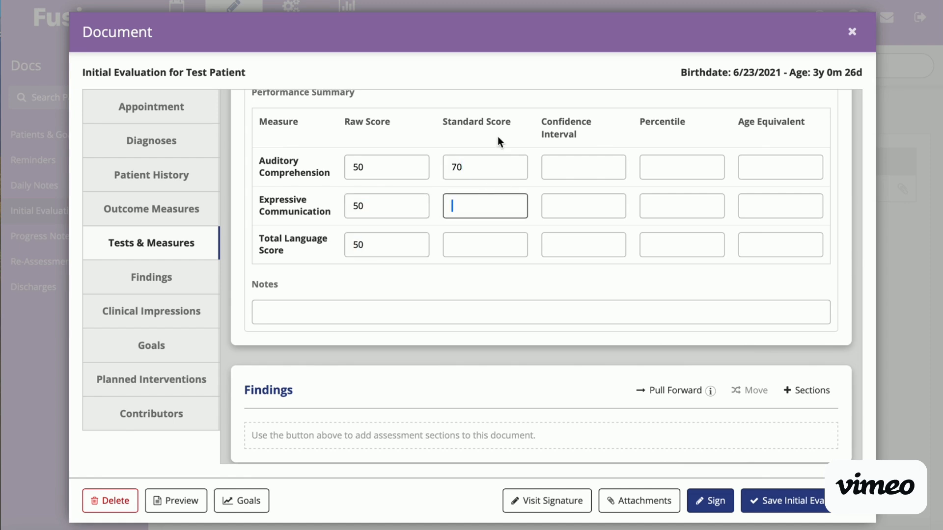
pyautogui.write('70')
pyautogui.click(491, 238)
pyautogui.write('70')
# Step: Add Articulation & Phonological Processes, Feeding Assessment, Feeding History, Expressive Language and Receptive Language as assessment sections in the findings
pyautogui.scroll(-3, 509, 346)
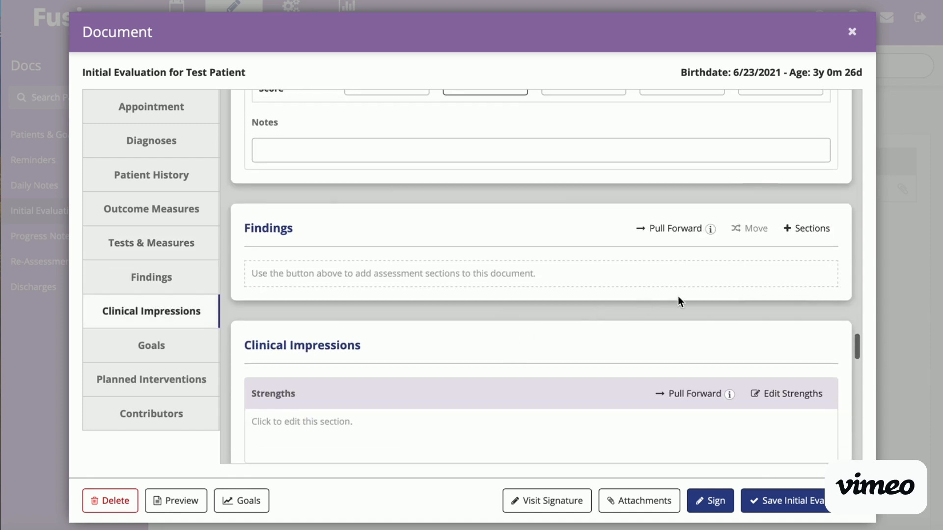
pyautogui.click(815, 224)
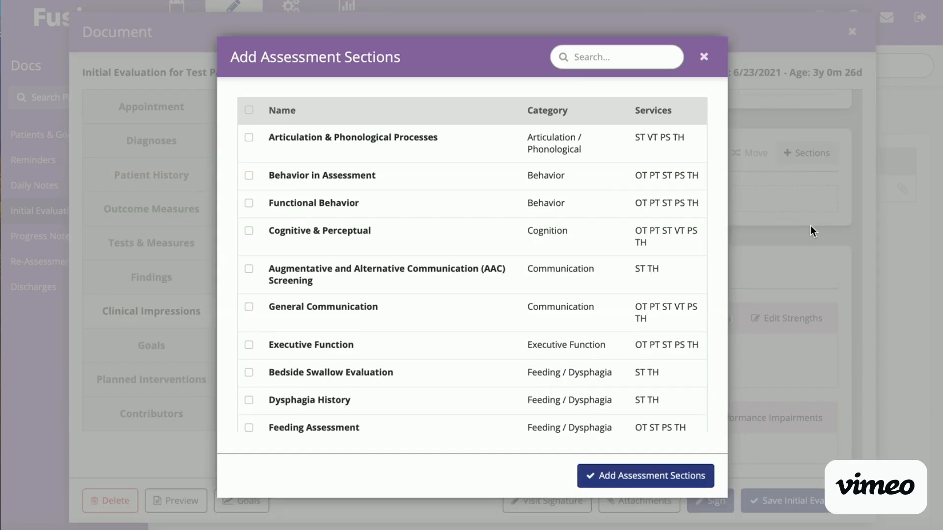
pyautogui.click(248, 138)
pyautogui.scroll(-5, 253, 216)
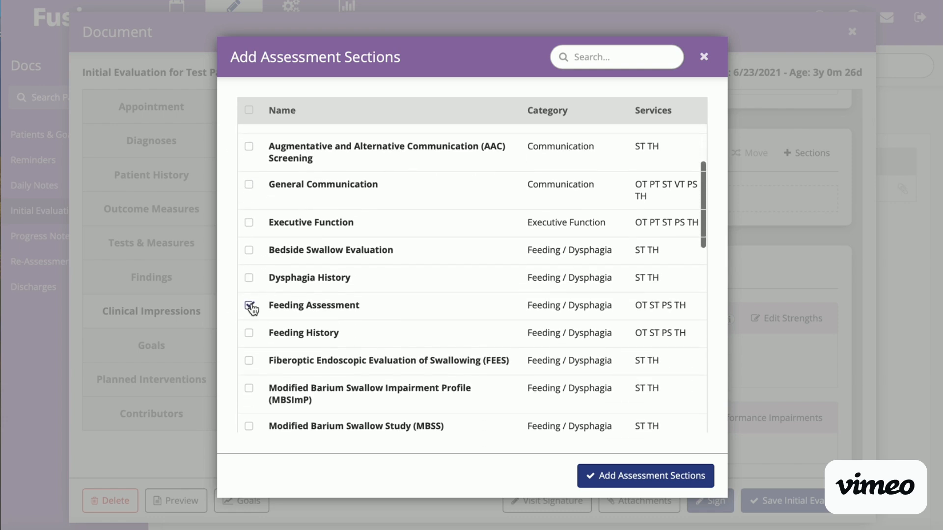
pyautogui.click(249, 333)
pyautogui.scroll(-5, 360, 327)
pyautogui.scroll(-5, 360, 327)
pyautogui.click(249, 277)
pyautogui.click(251, 362)
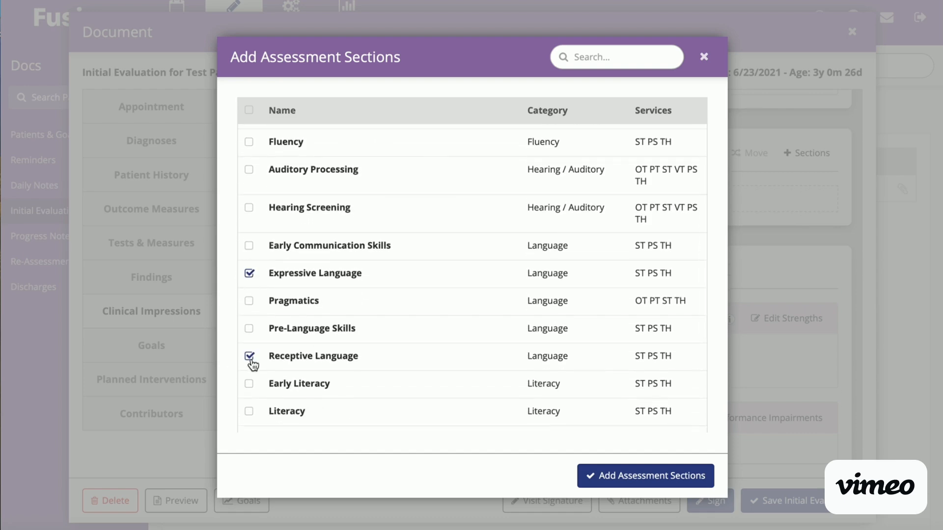
pyautogui.click(626, 475)
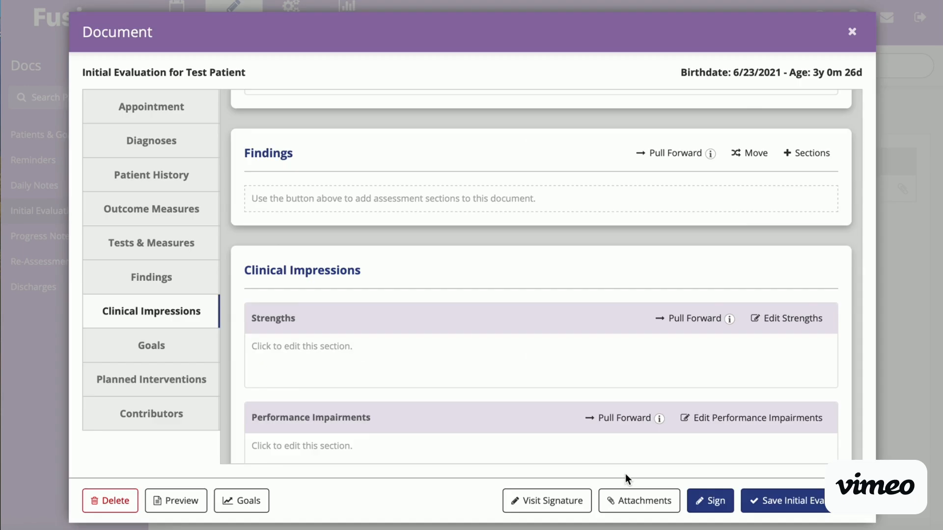
# Step: Review the Articulation & Phonological Processes findings, from overall impairment and speech sound errors to intelligibility and the list of phonological processes
pyautogui.scroll(-3, 541, 364)
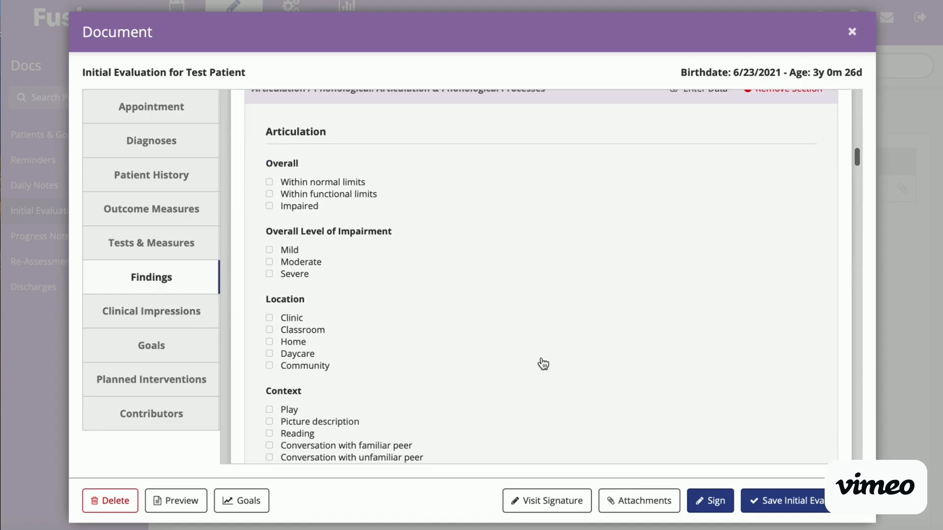
pyautogui.scroll(1, 543, 364)
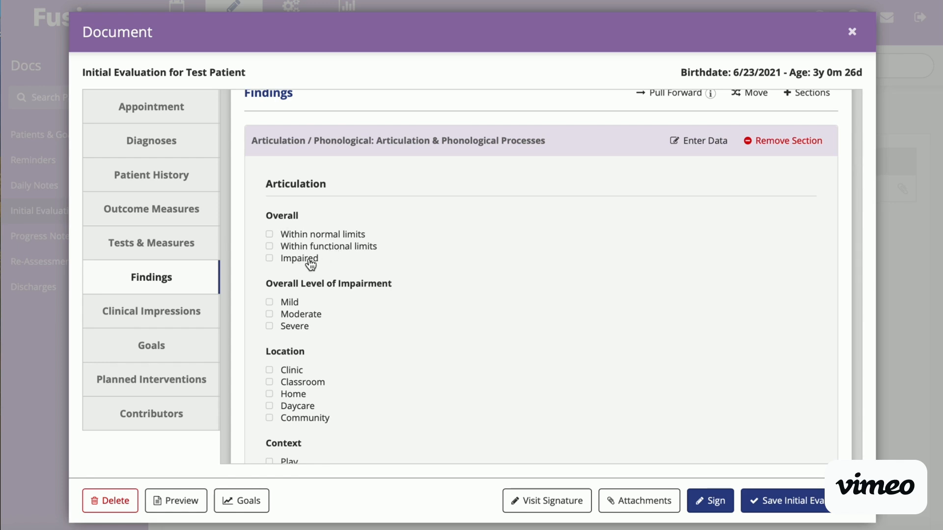
pyautogui.scroll(-2, 332, 323)
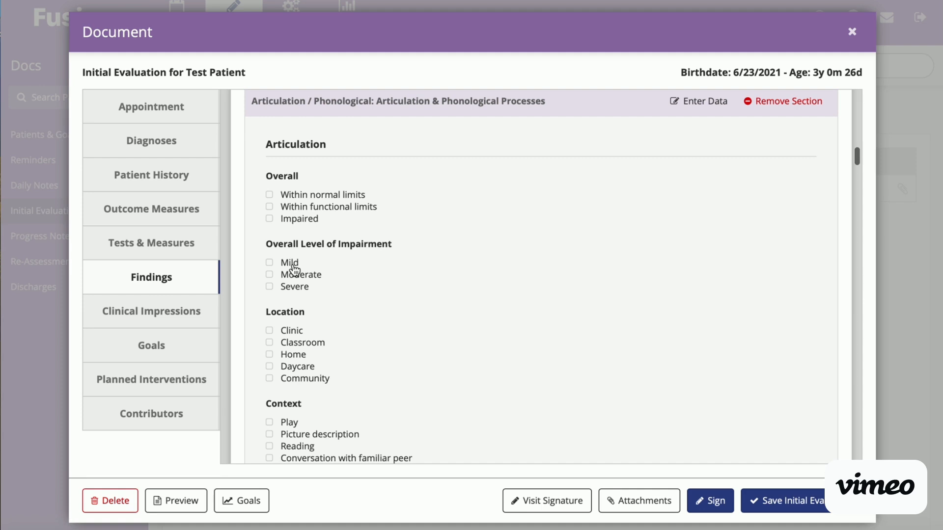
pyautogui.scroll(-8, 297, 295)
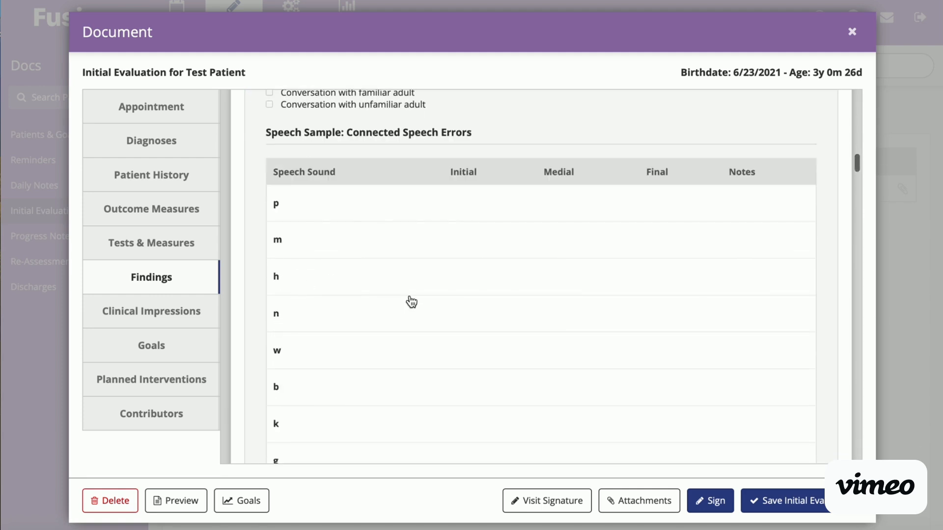
pyautogui.scroll(-10, 406, 299)
pyautogui.scroll(-20, 411, 301)
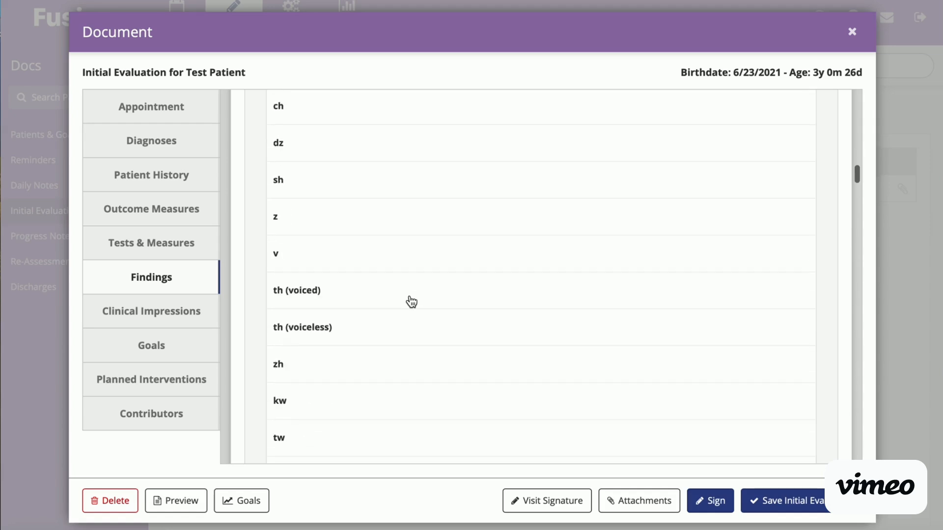
pyautogui.scroll(-5, 412, 301)
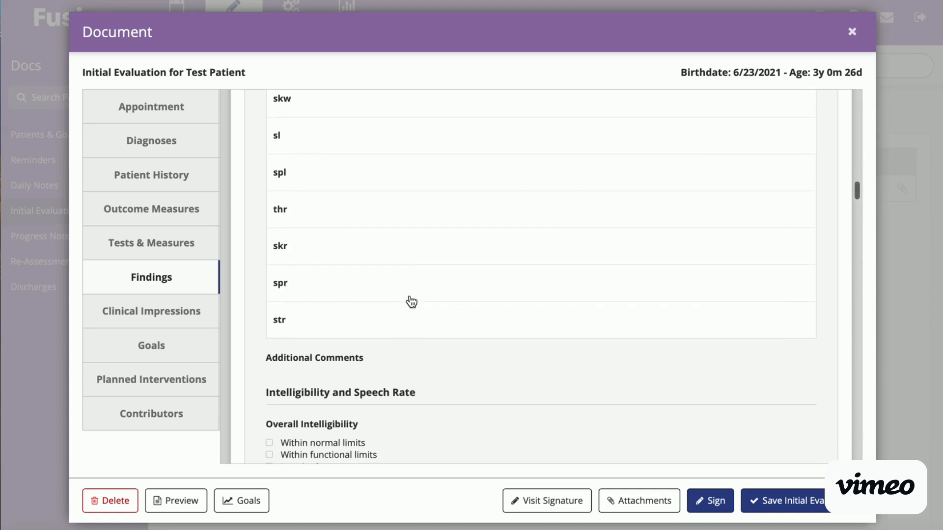
pyautogui.scroll(-1, 411, 302)
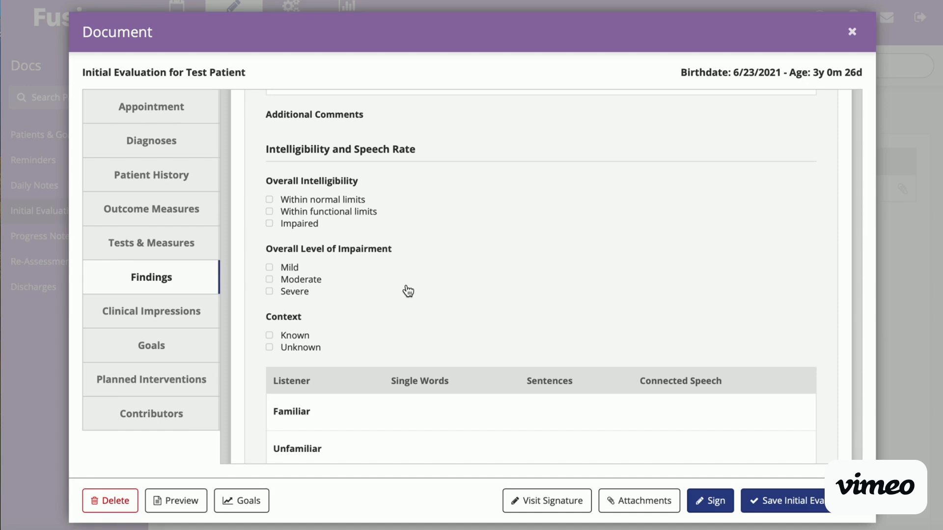
pyautogui.scroll(-15, 408, 291)
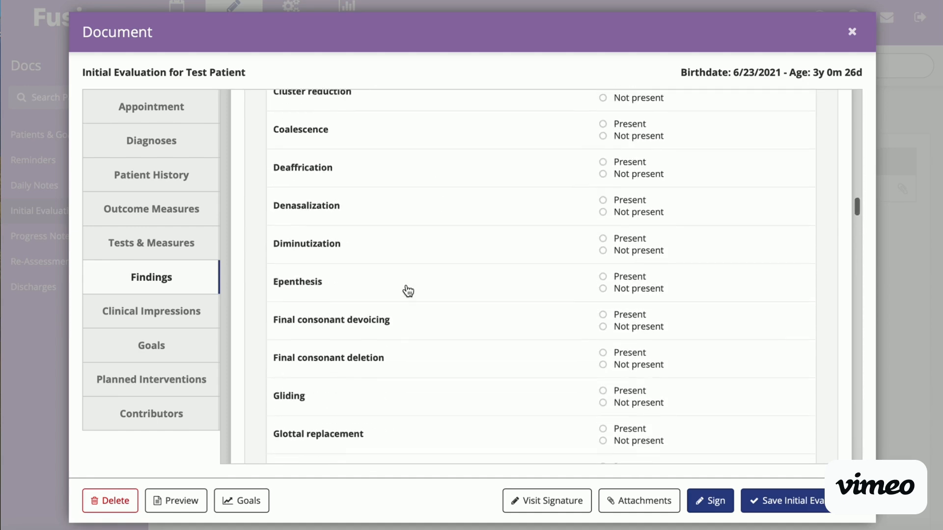
# Step: Review the Feeding Assessment findings, covering non-nutritive observation, breast/bottle, spoon, cup and straw feeding, and responses to foods
pyautogui.scroll(-15, 408, 291)
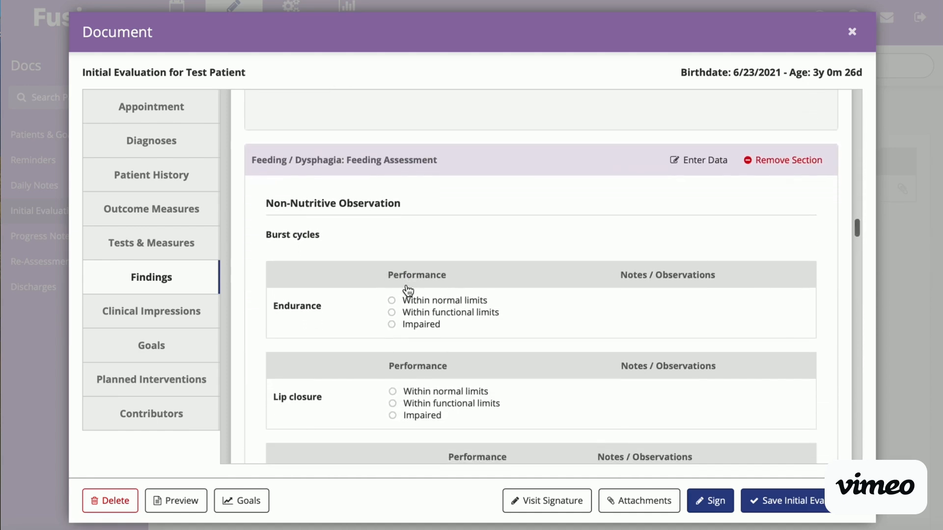
pyautogui.scroll(-3, 432, 269)
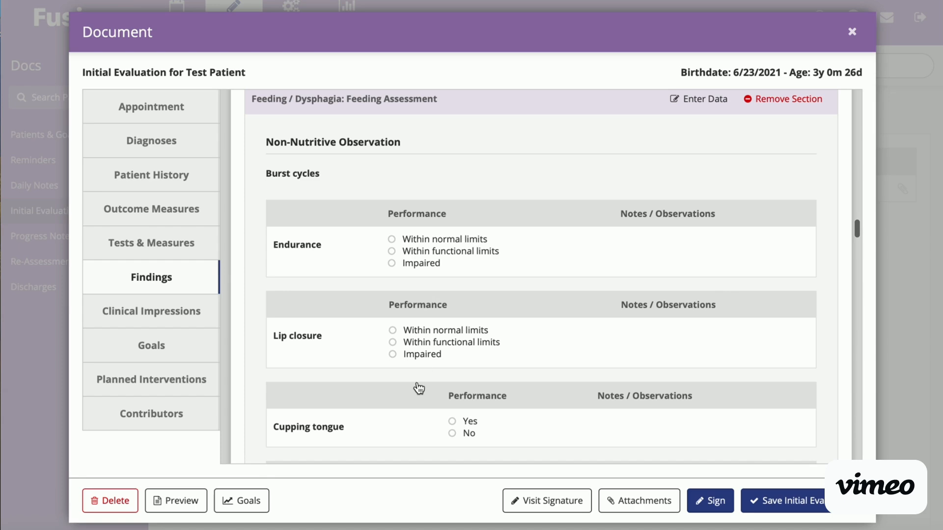
pyautogui.scroll(-2, 418, 388)
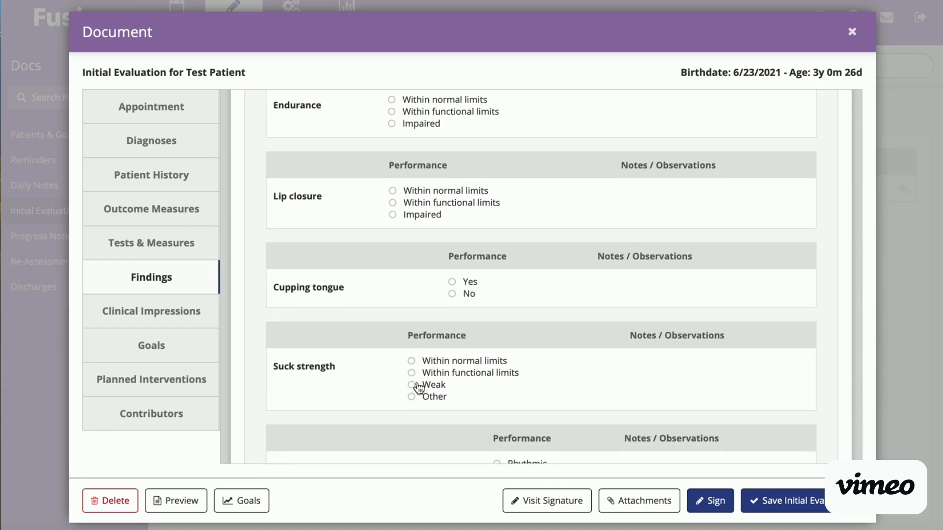
pyautogui.scroll(-2, 419, 388)
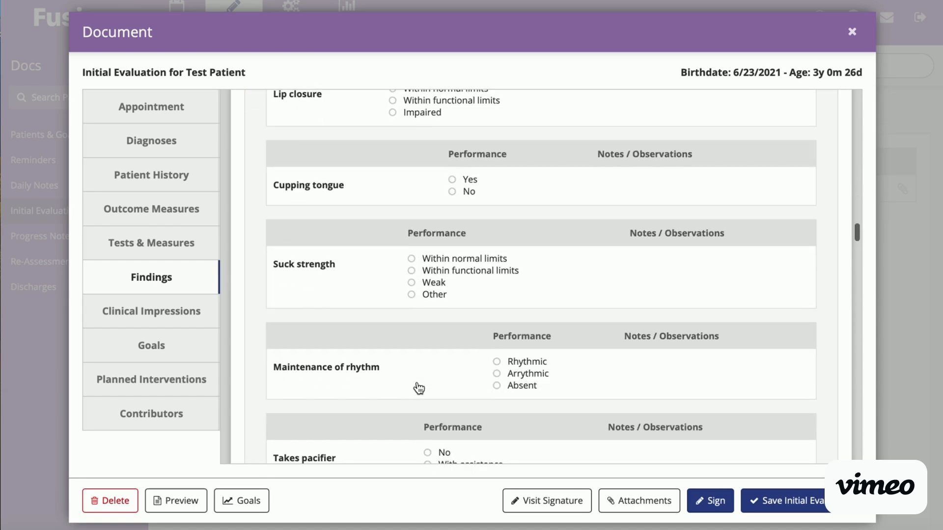
pyautogui.scroll(-2, 420, 387)
pyautogui.scroll(-10, 610, 411)
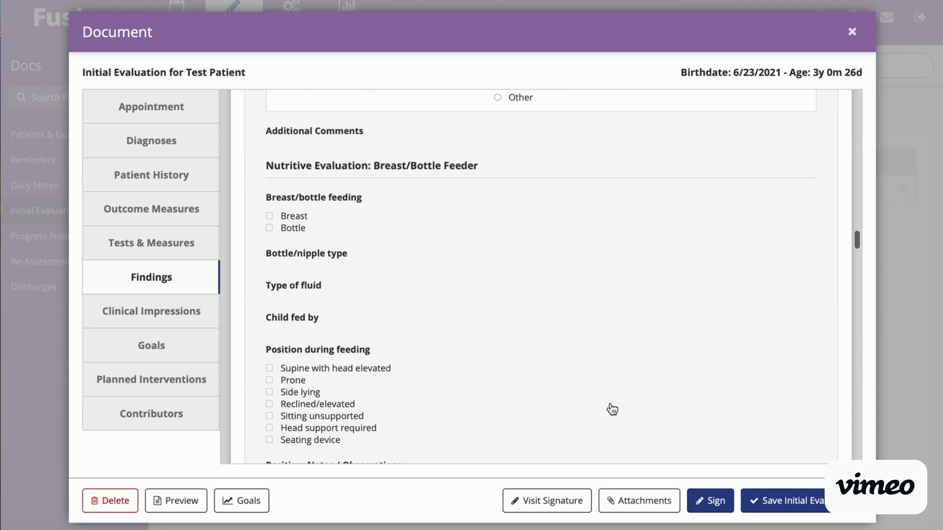
pyautogui.scroll(-15, 611, 409)
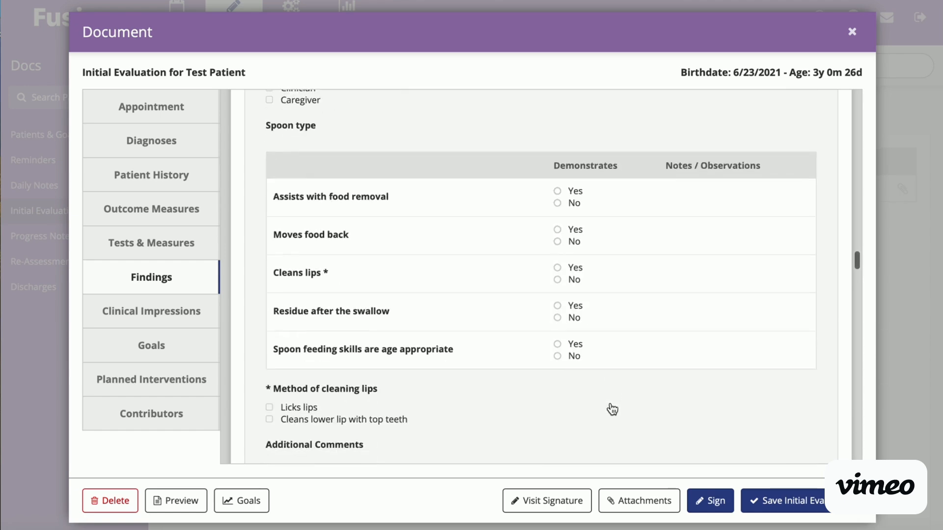
pyautogui.scroll(-20, 612, 409)
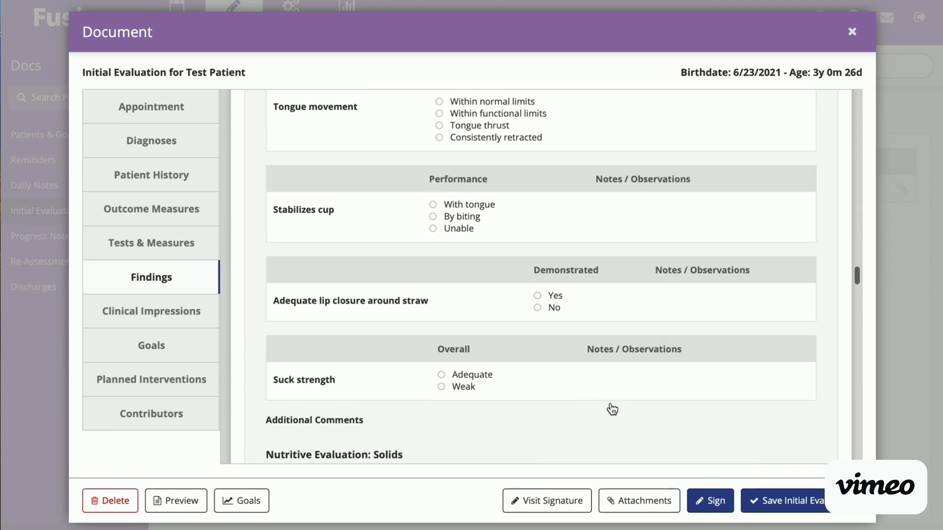
pyautogui.scroll(-20, 612, 409)
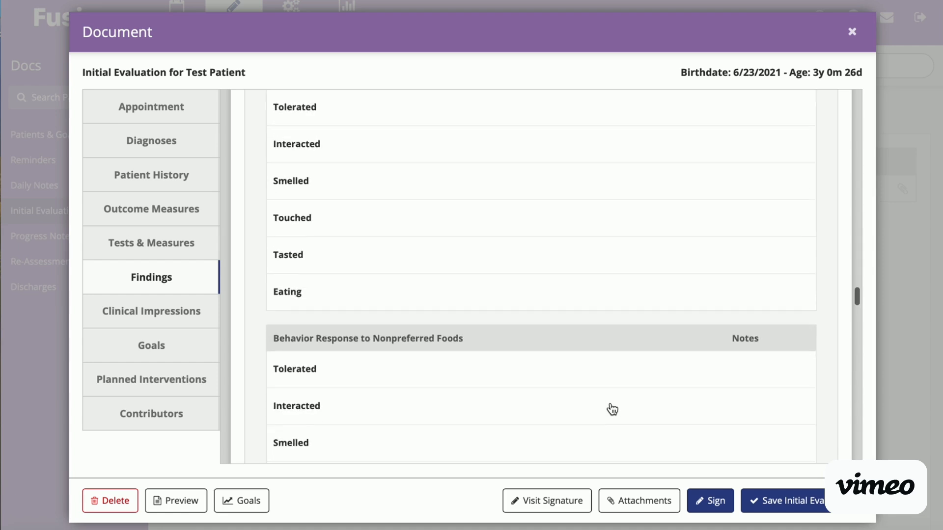
# Step: Review the Feeding History caregiver report and the Expressive Language section's impairment, strengths, weaknesses and language sample fields
pyautogui.scroll(-20, 612, 409)
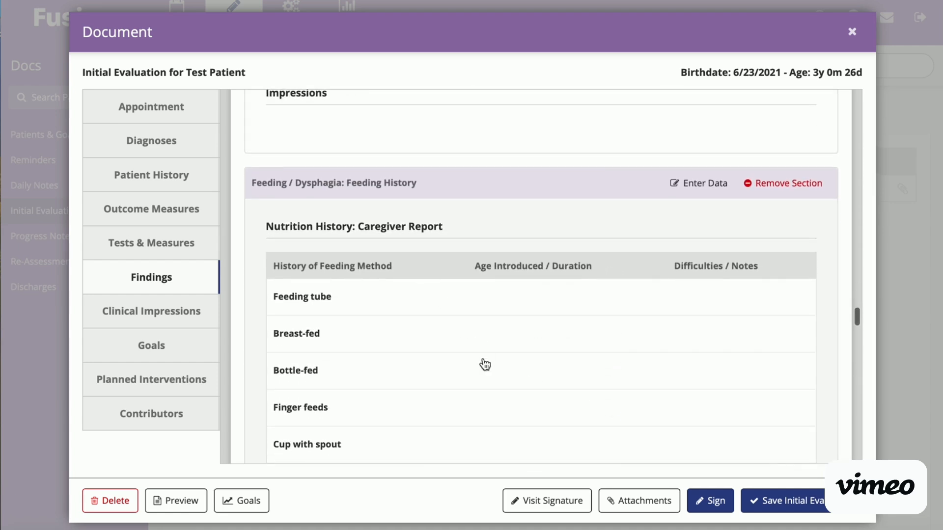
pyautogui.scroll(-1, 484, 364)
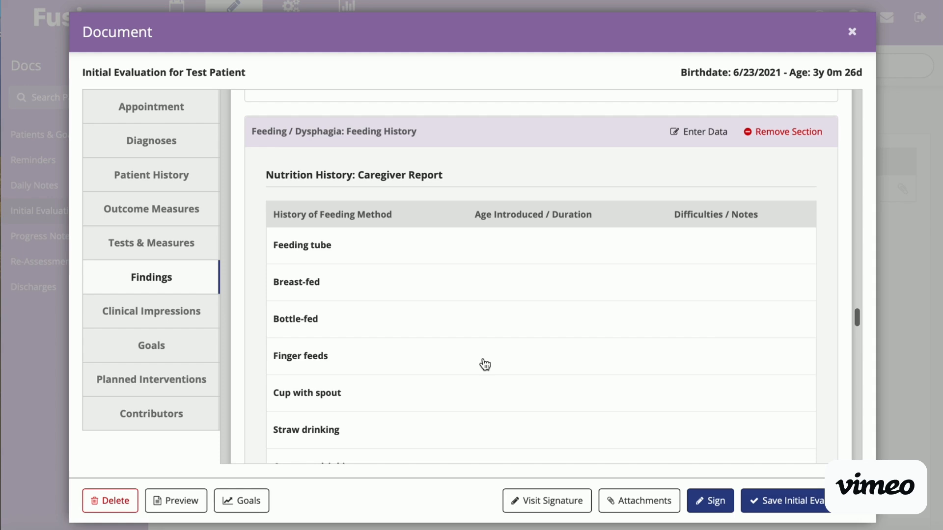
pyautogui.scroll(-20, 484, 364)
pyautogui.scroll(-20, 485, 364)
pyautogui.scroll(-20, 484, 364)
pyautogui.scroll(-20, 485, 363)
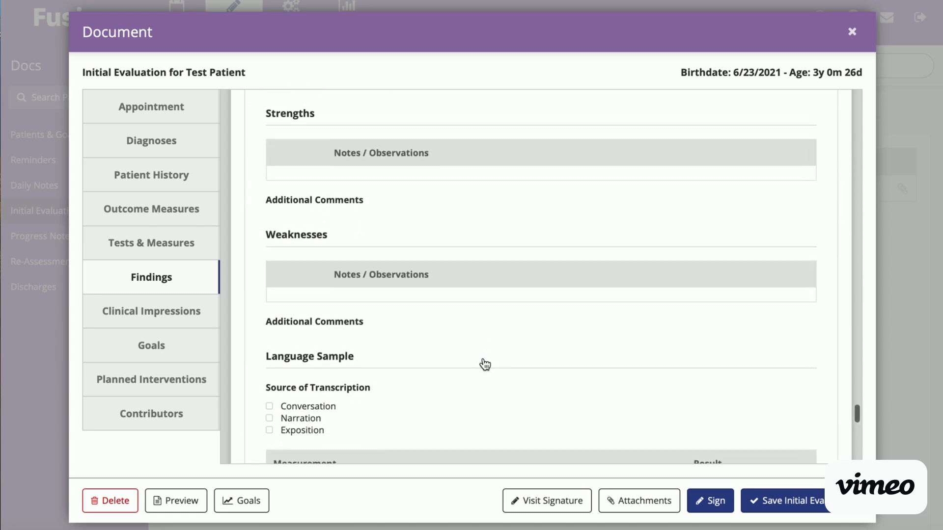
pyautogui.scroll(1, 396, 369)
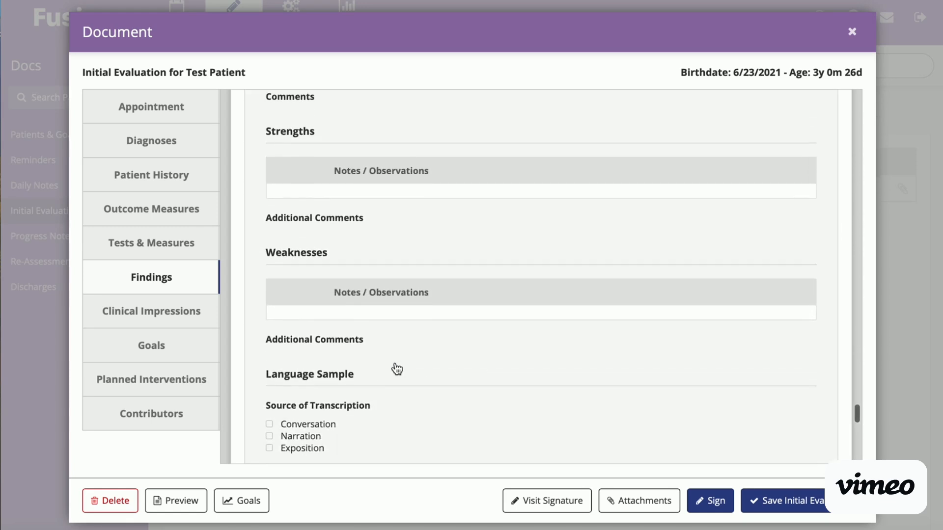
pyautogui.scroll(2, 397, 369)
pyautogui.scroll(3, 396, 369)
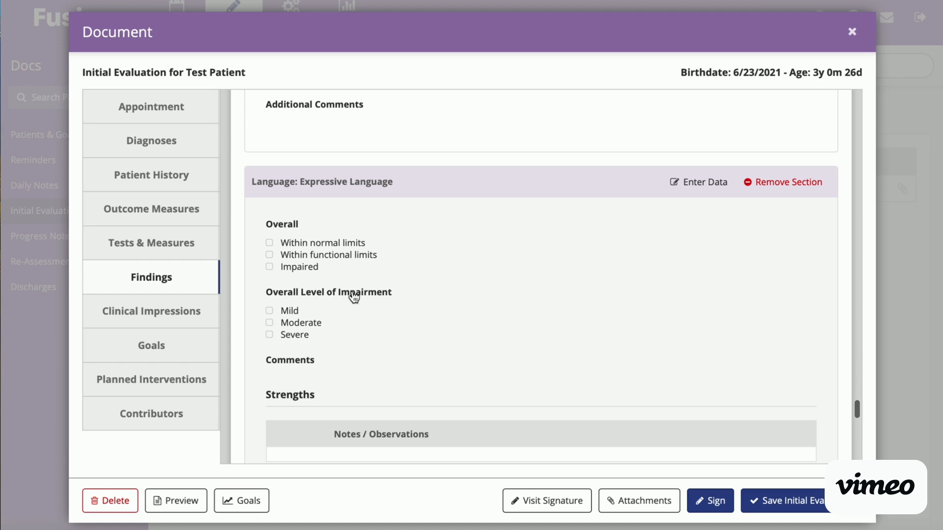
pyautogui.scroll(-1, 352, 295)
pyautogui.scroll(-7, 310, 324)
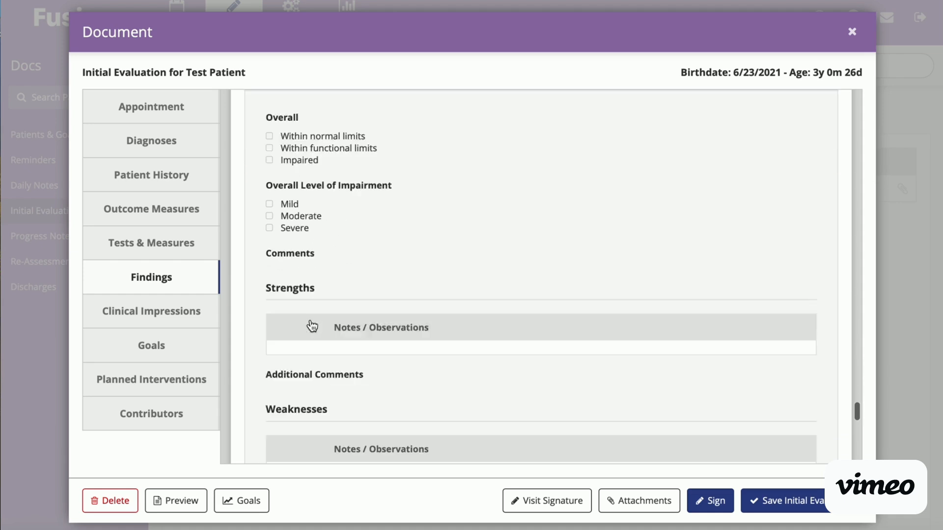
pyautogui.scroll(-10, 309, 325)
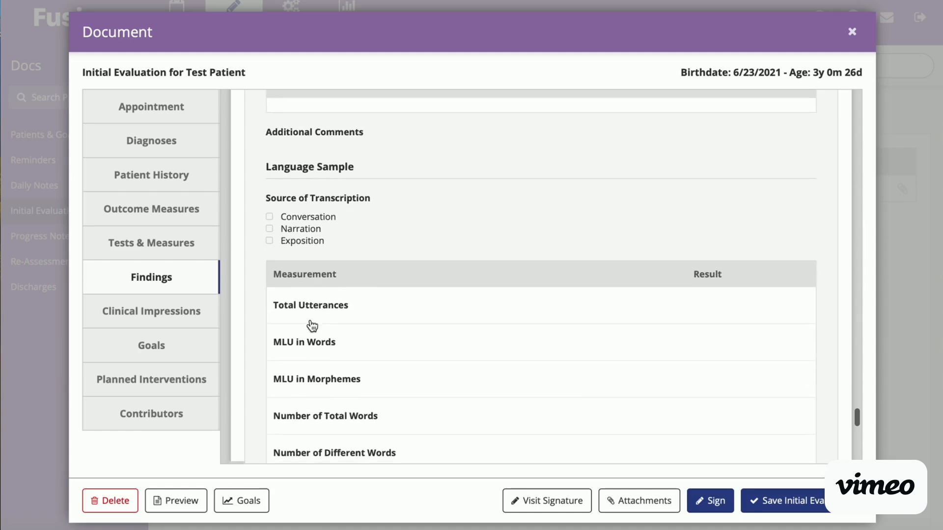
# Step: Review the Clinical Impressions fields from Strengths to Patient Education and the Home Program goals included in the evaluation
pyautogui.scroll(10, 312, 326)
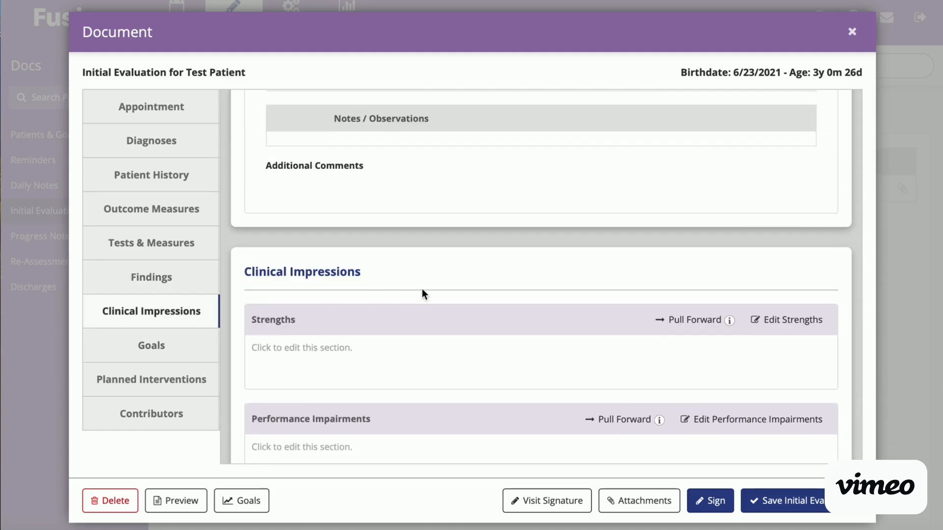
pyautogui.scroll(-2, 448, 377)
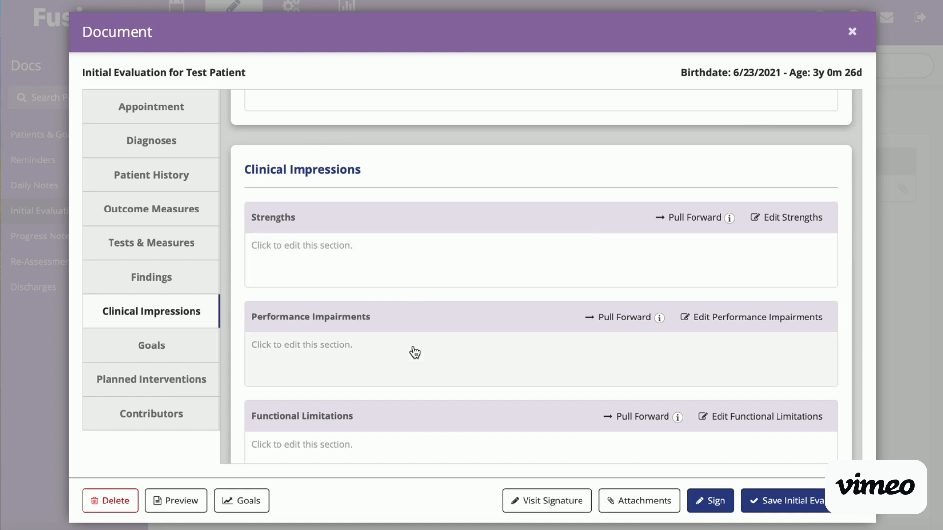
pyautogui.scroll(-3, 415, 353)
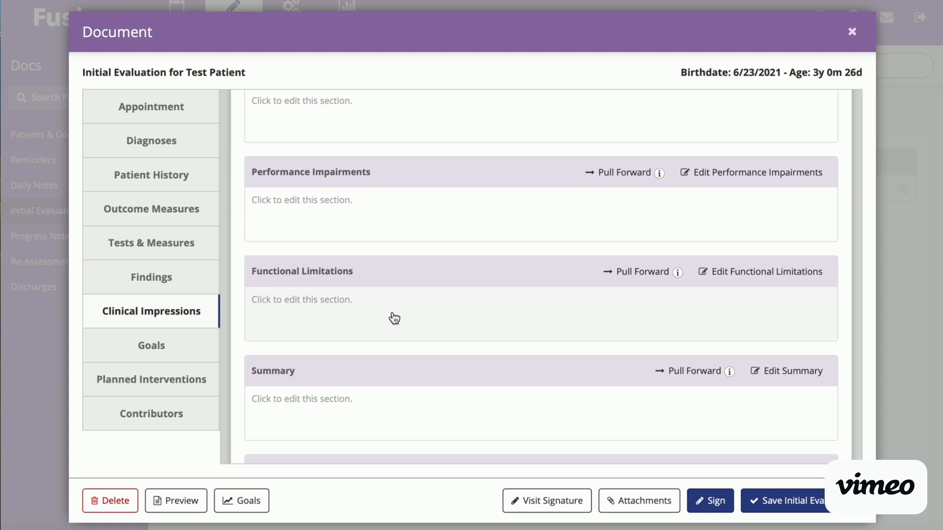
pyautogui.scroll(-3, 394, 319)
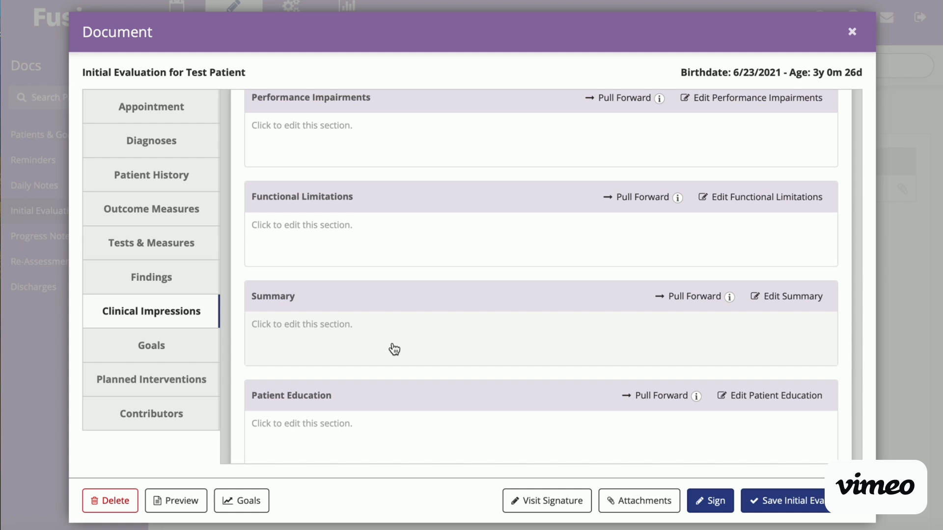
pyautogui.scroll(-3, 394, 349)
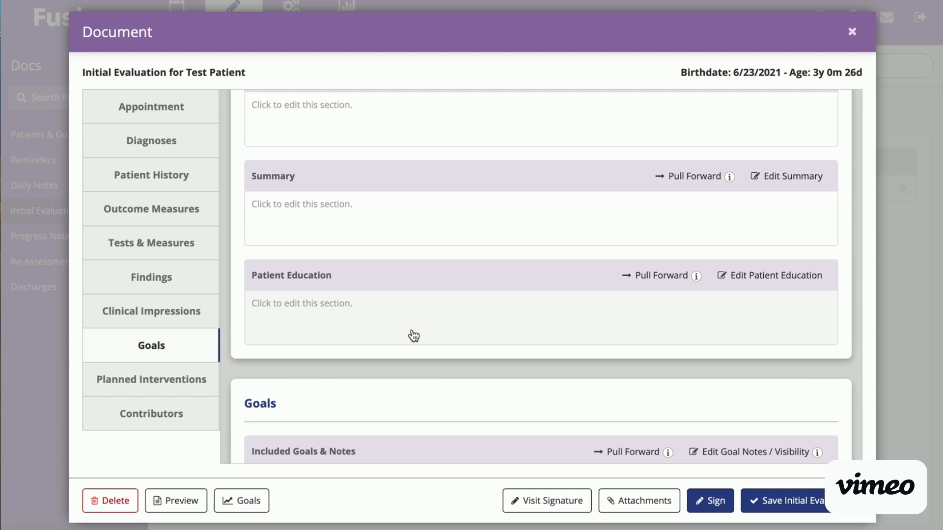
pyautogui.scroll(-1, 413, 335)
pyautogui.scroll(-3, 414, 335)
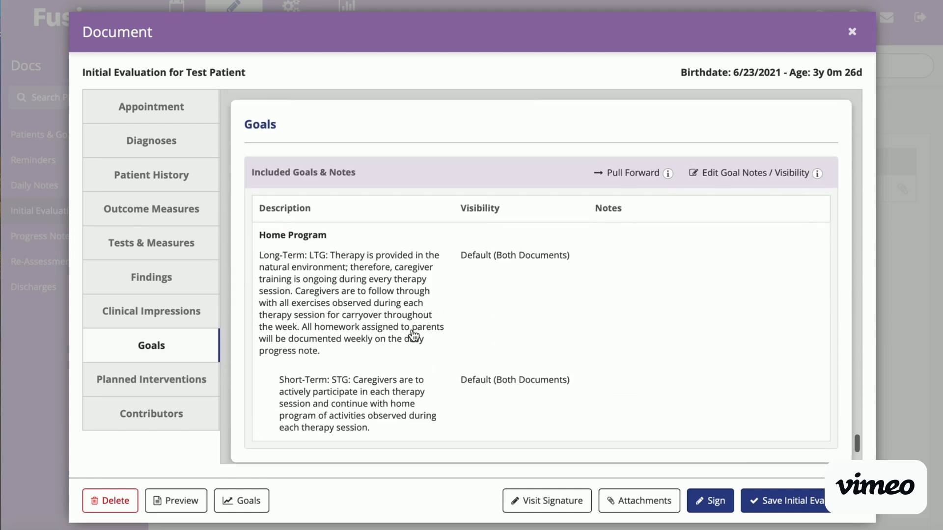
pyautogui.scroll(-1, 562, 265)
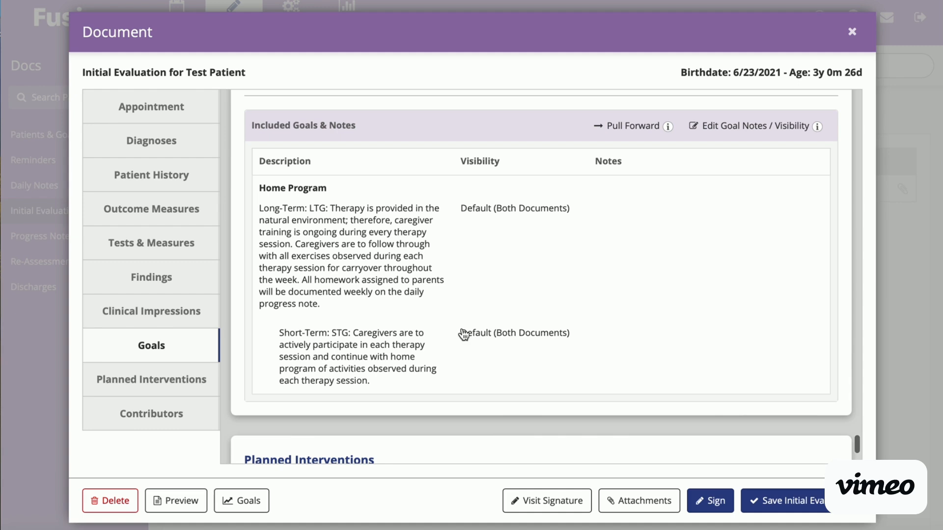
pyautogui.scroll(1, 411, 191)
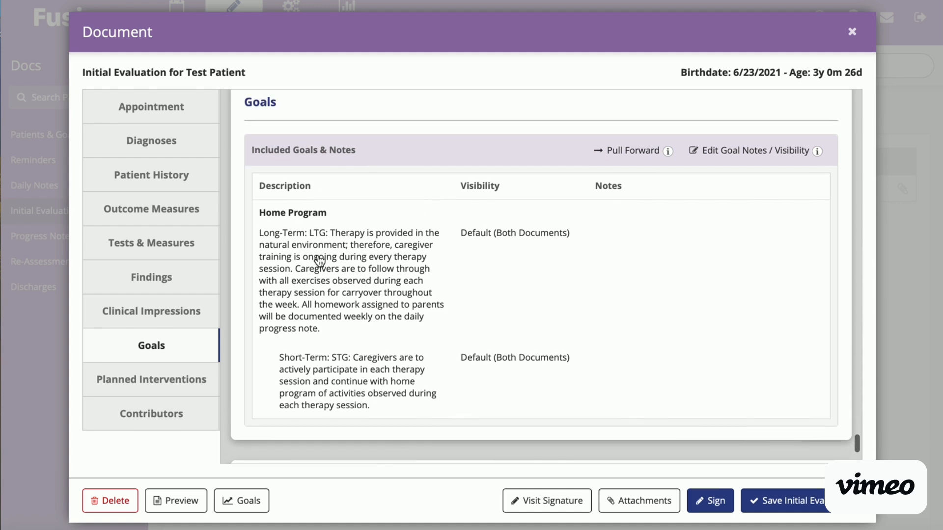
# Step: Open the ST case's goals and delete the existing Home Program short-term goal and long-term goal
pyautogui.click(248, 509)
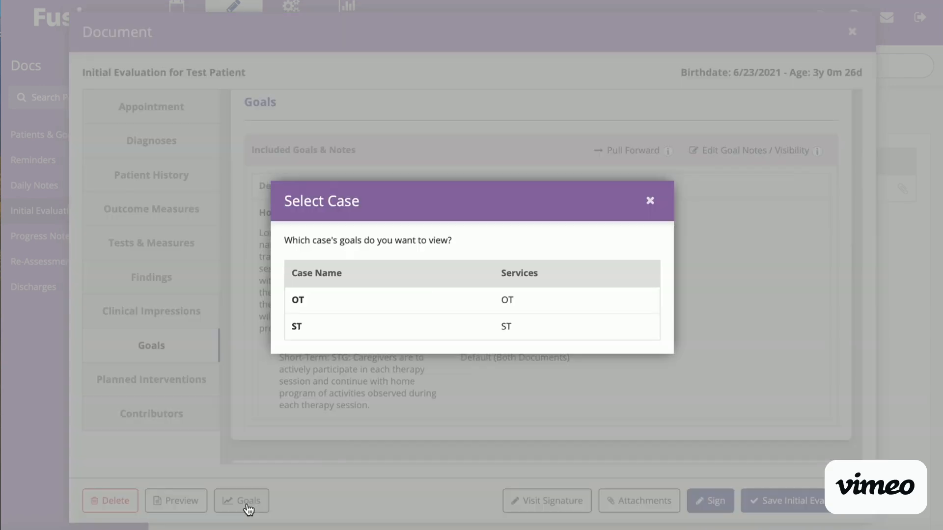
pyautogui.click(338, 328)
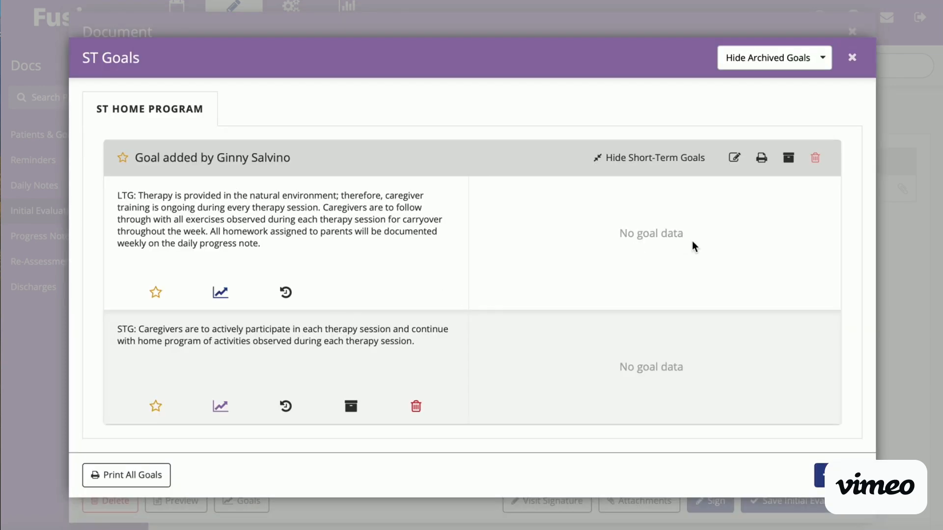
pyautogui.click(415, 406)
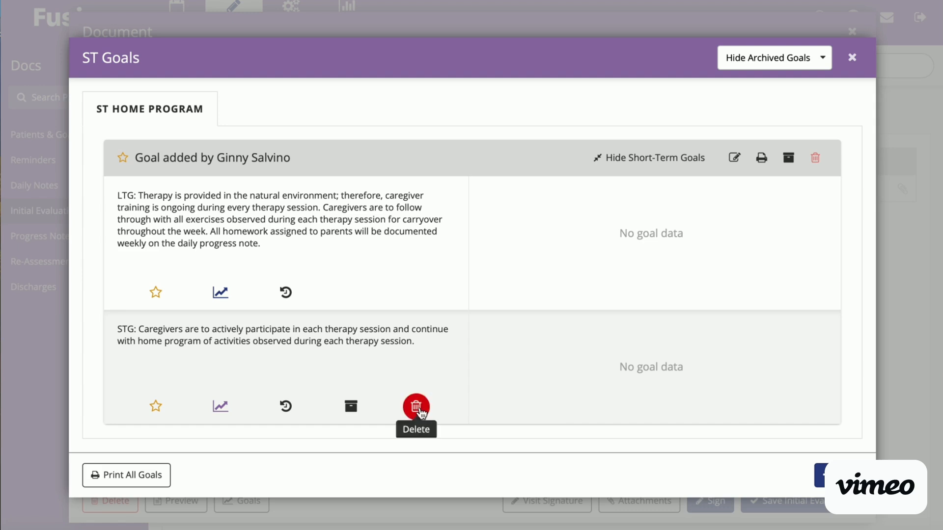
pyautogui.click(605, 324)
pyautogui.click(815, 157)
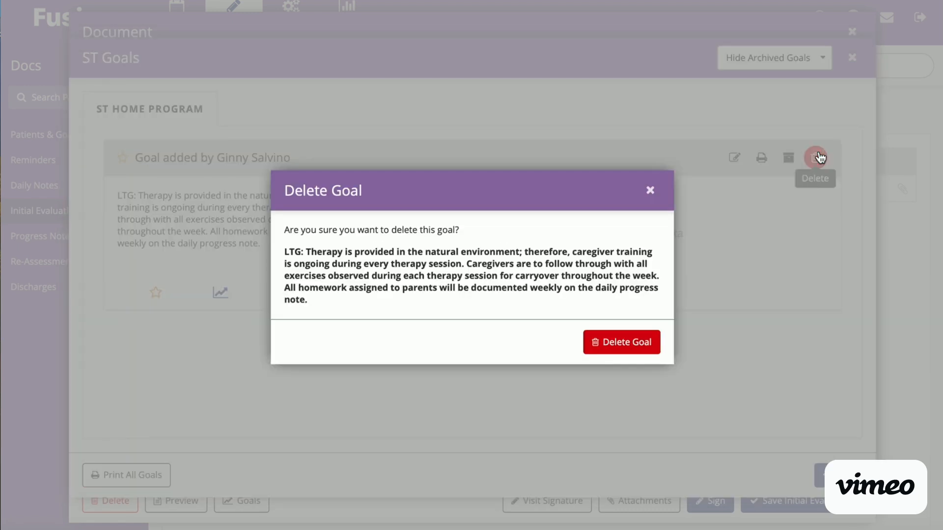
pyautogui.click(629, 341)
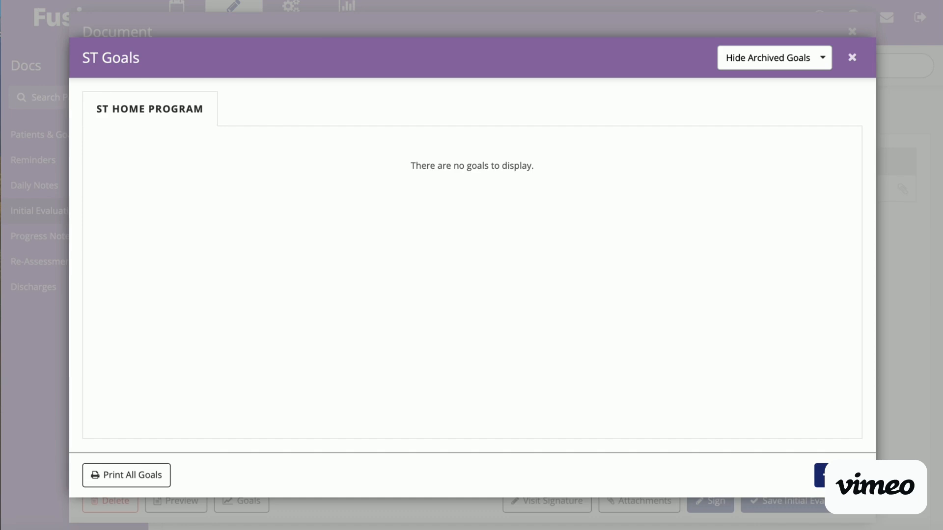
# Step: Create a Home Program (ST) long-term goal from the goal bank's "LTG: Therapy is provided in the natural environment" entry, with data type Yes/No and target Yes
pyautogui.click(823, 472)
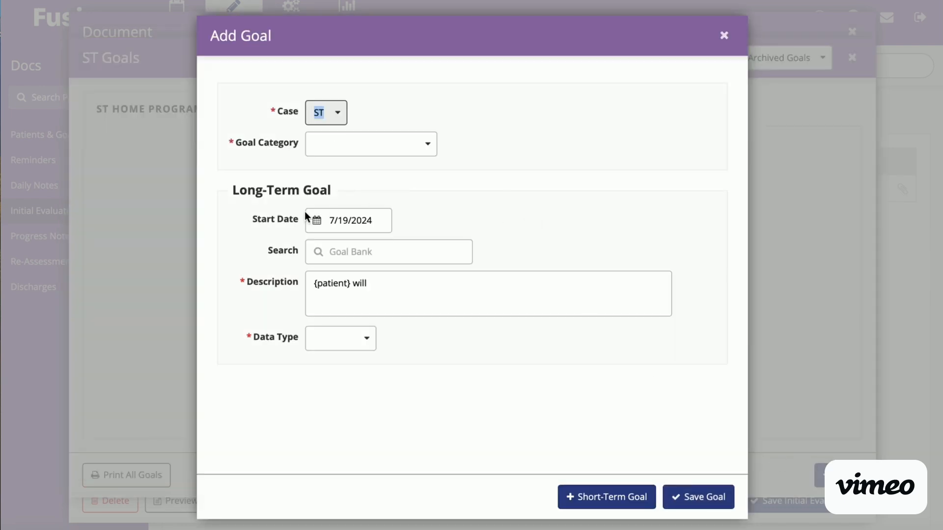
pyautogui.click(368, 148)
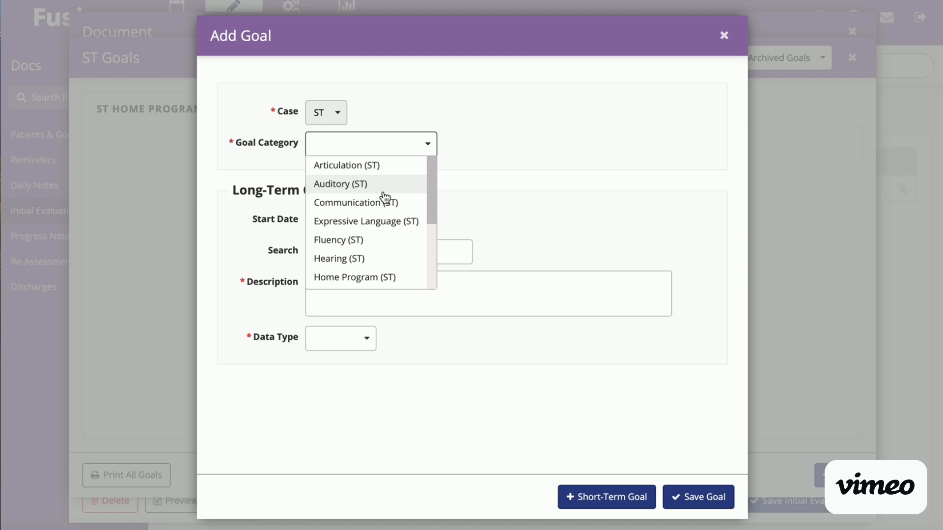
pyautogui.click(395, 276)
pyautogui.click(380, 251)
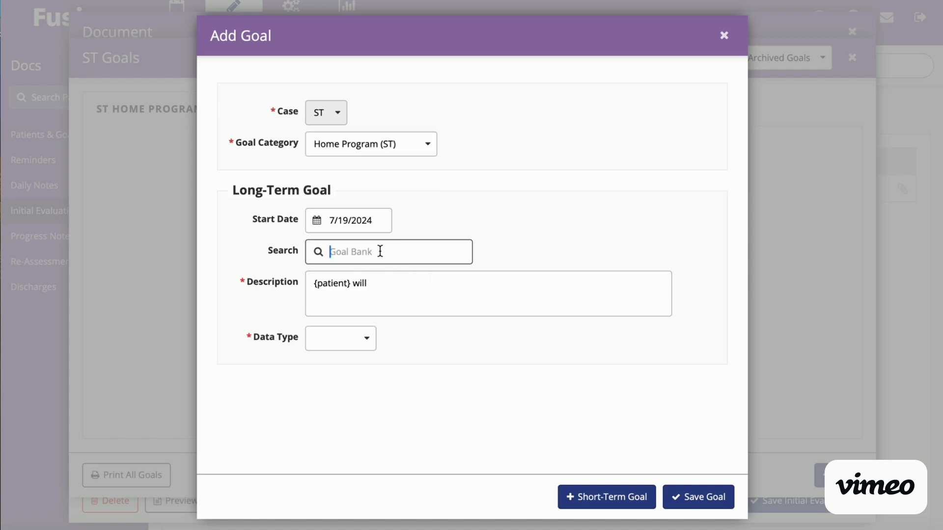
pyautogui.write('ltg')
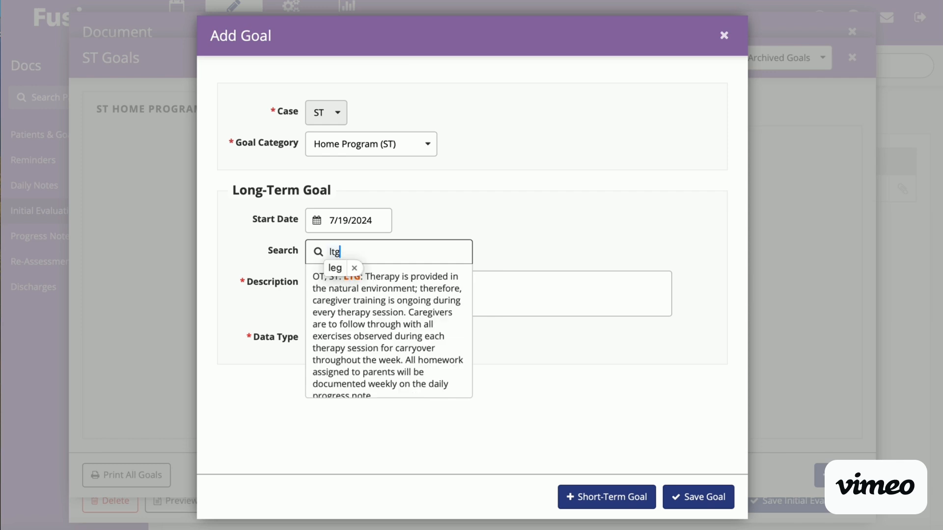
pyautogui.click(439, 328)
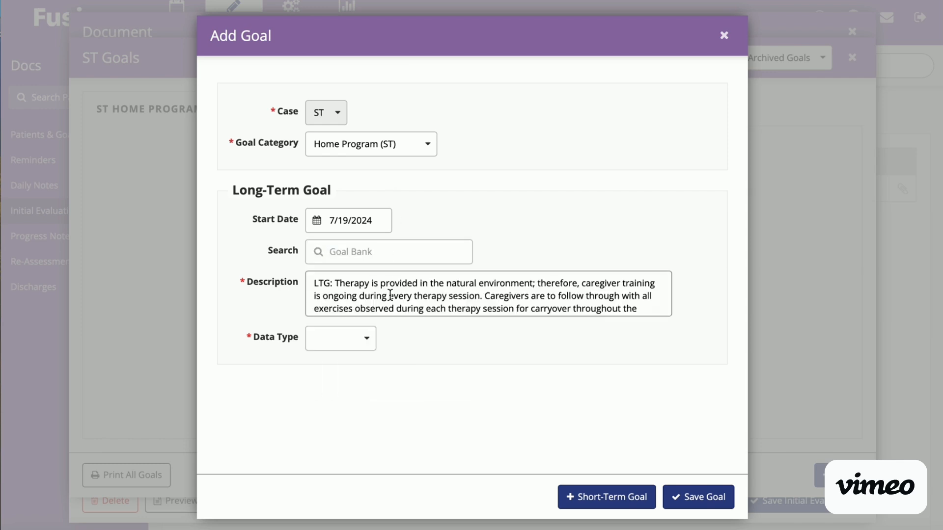
pyautogui.click(359, 344)
pyautogui.click(358, 363)
pyautogui.click(328, 378)
pyautogui.click(324, 410)
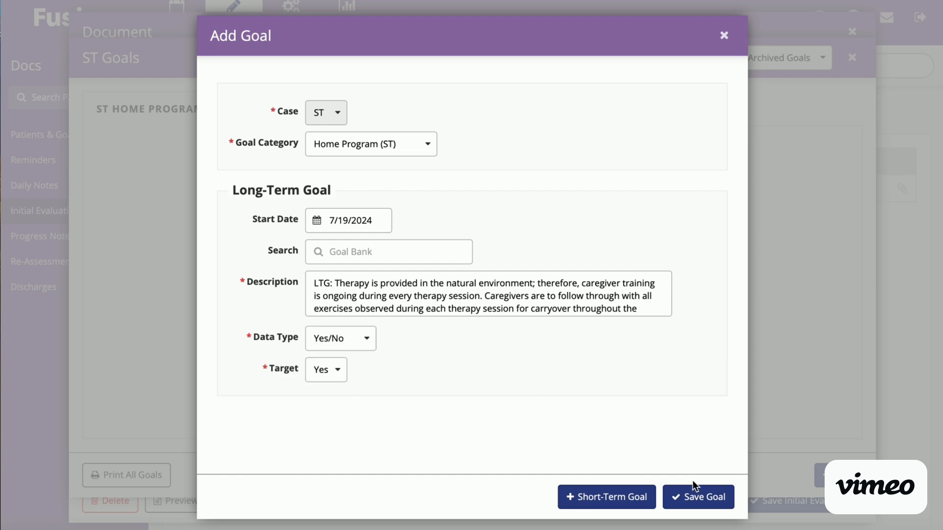
# Step: Add a short-term goal from the goal bank's "STG: Caregivers are to actively participate" entry, with data type Yes/No and target Yes, and save the goal
pyautogui.click(613, 498)
pyautogui.click(408, 238)
pyautogui.write('stg')
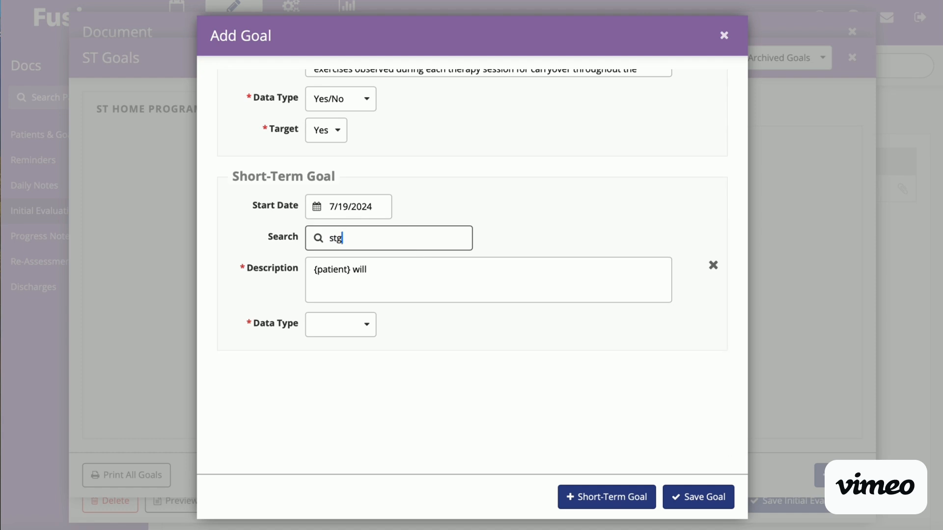
pyautogui.click(385, 287)
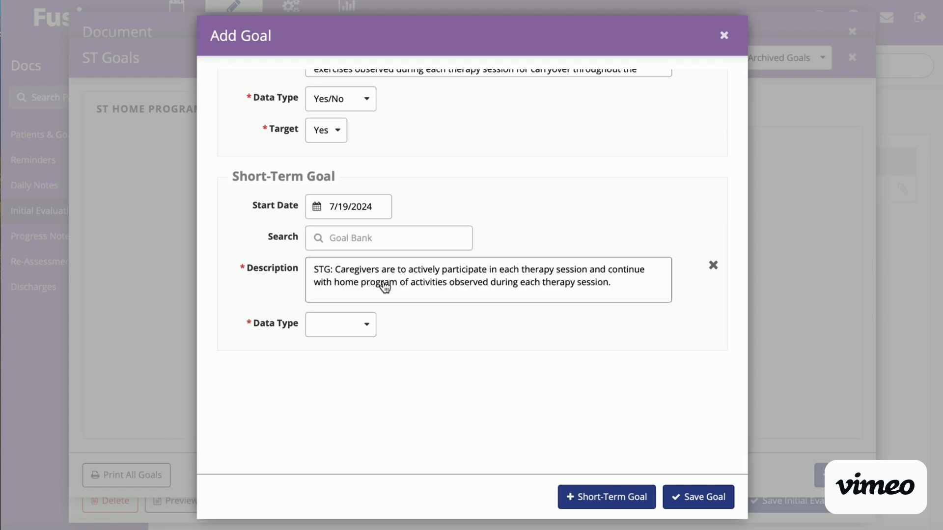
pyautogui.click(367, 324)
pyautogui.click(364, 346)
pyautogui.click(332, 362)
pyautogui.click(327, 394)
pyautogui.click(703, 497)
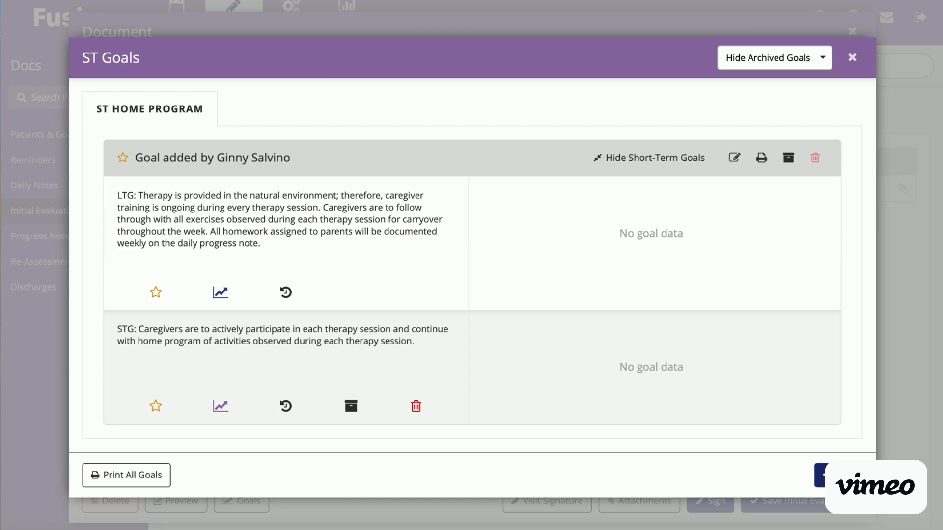
# Step: Create an Expressive Language (ST) long-term goal from the goal bank's "will improve expressive language skills to age-appropriate level" entry, with data type Yes/No and target Yes
pyautogui.click(830, 475)
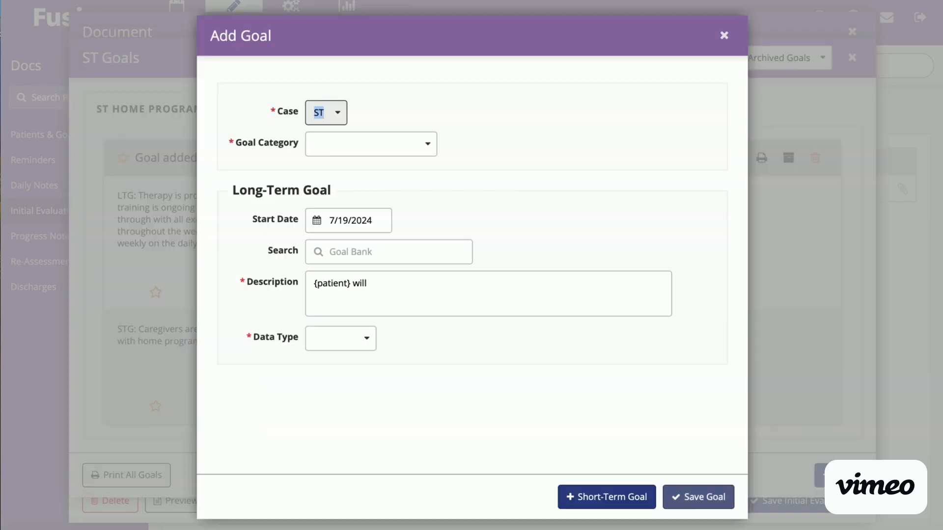
pyautogui.click(426, 151)
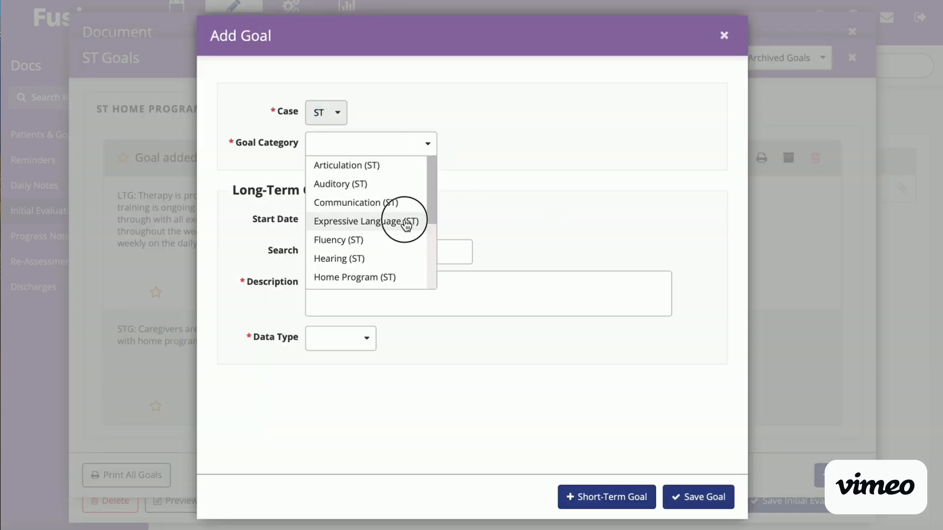
pyautogui.click(405, 223)
pyautogui.click(402, 251)
pyautogui.write('e')
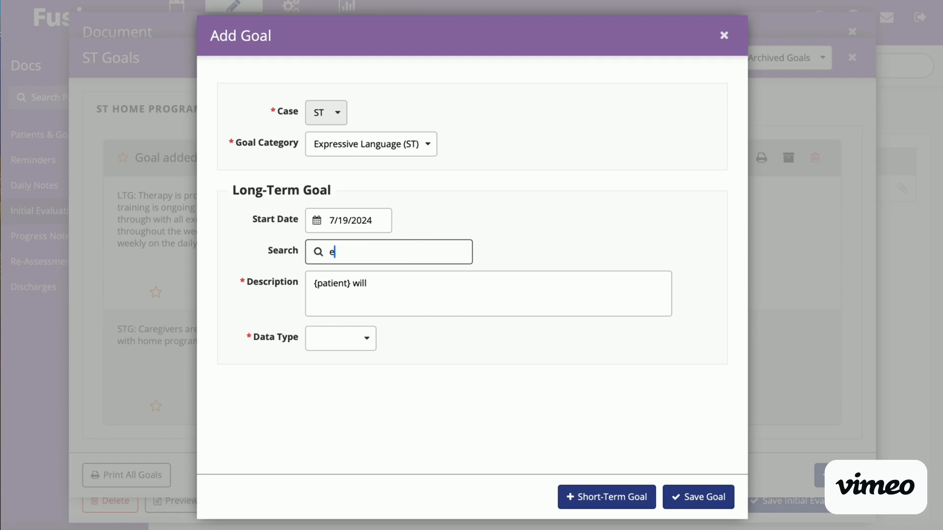
pyautogui.write('xpressive')
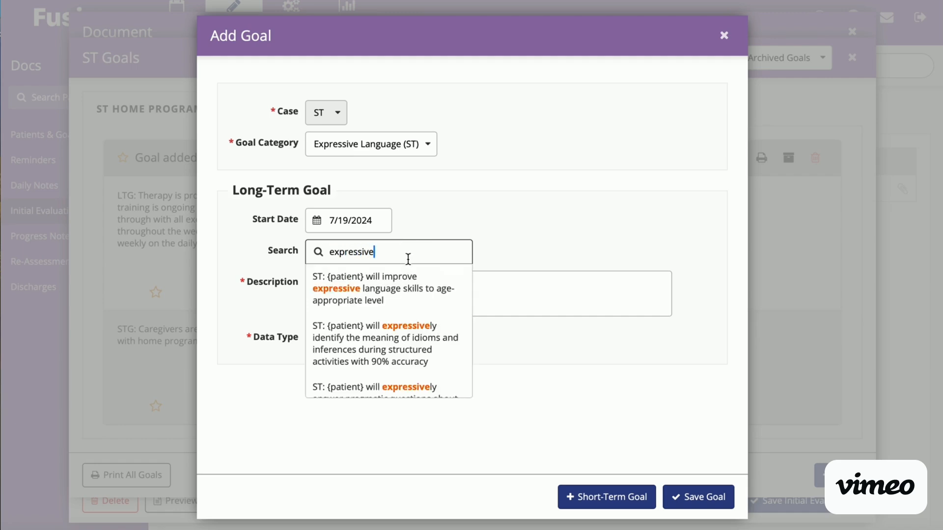
pyautogui.click(421, 295)
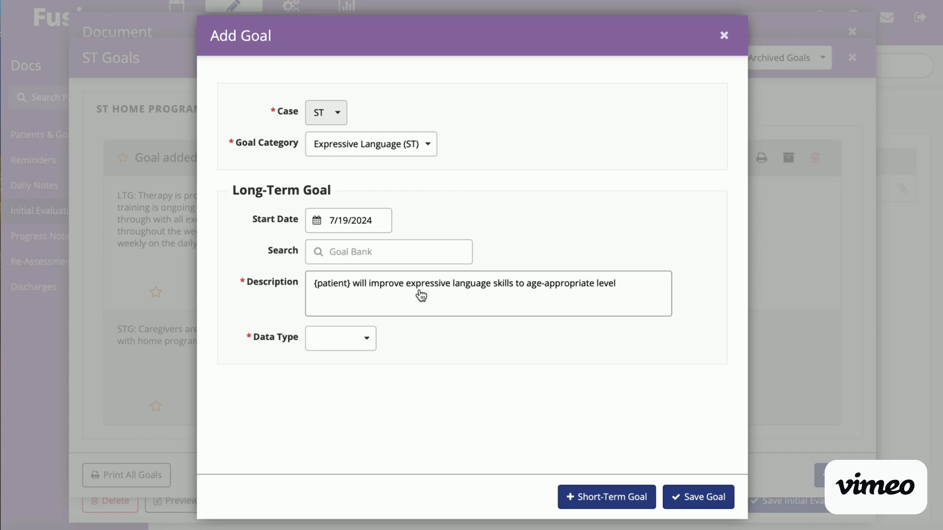
pyautogui.click(357, 346)
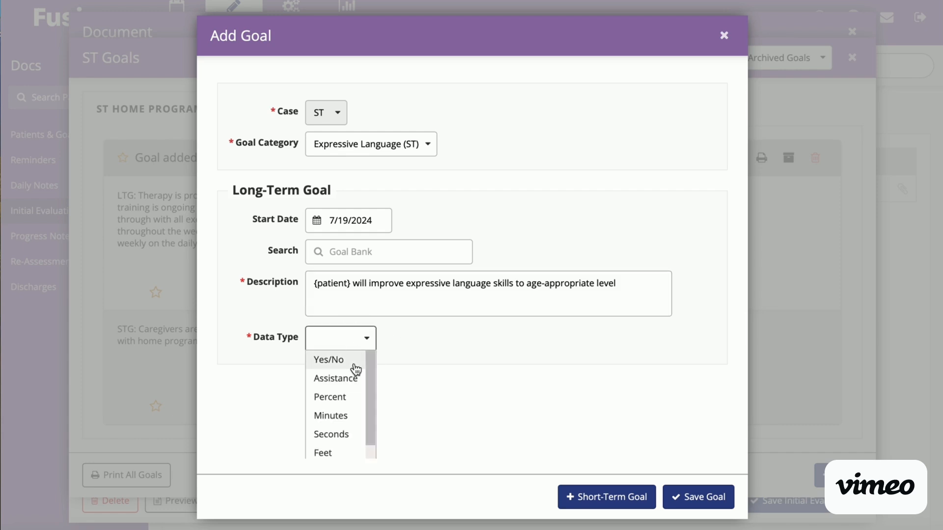
pyautogui.click(355, 365)
pyautogui.click(333, 373)
pyautogui.click(326, 409)
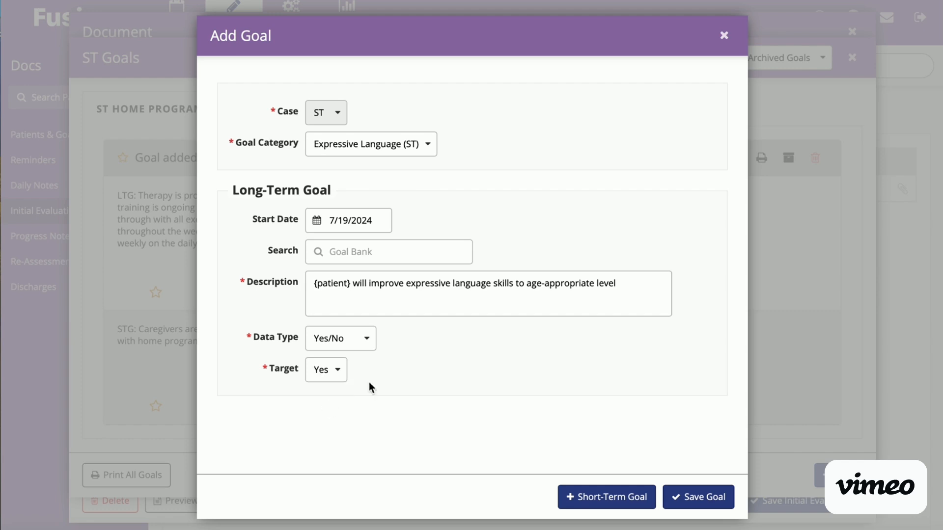
# Step: Add a short-term goal to the Expressive Language goal with the description "{patient} will imitate environmental sounds"
pyautogui.click(633, 496)
pyautogui.click(491, 286)
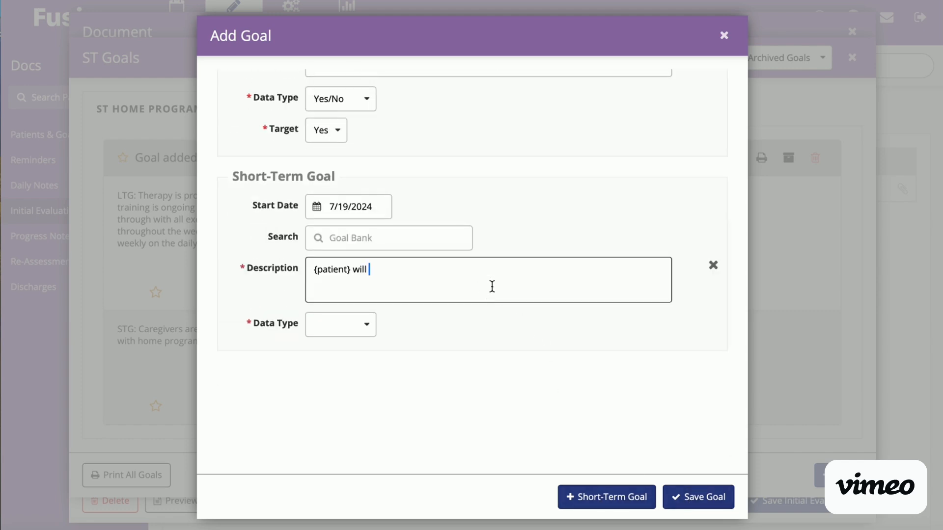
pyautogui.write('imitate environmental sounds')
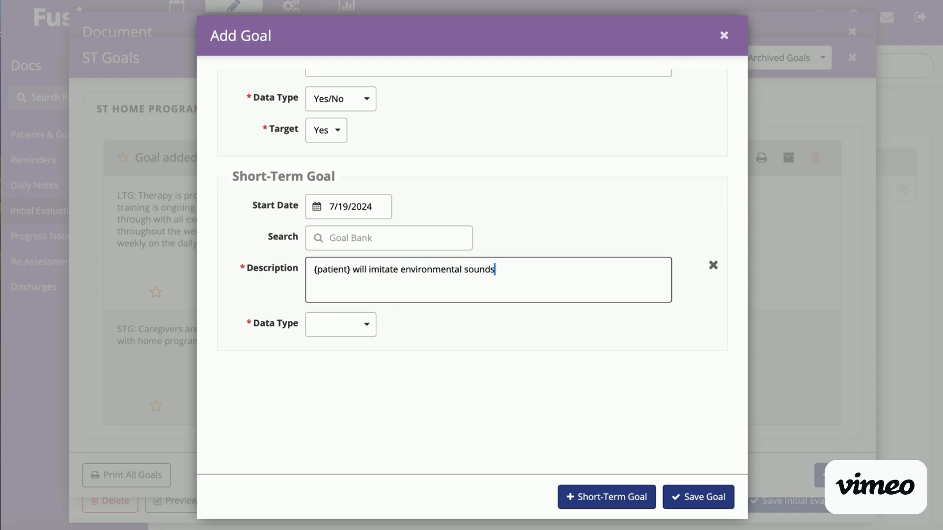
# Step: Set the short-term goal's data type to Percent with a target of At Least 80
pyautogui.click(351, 325)
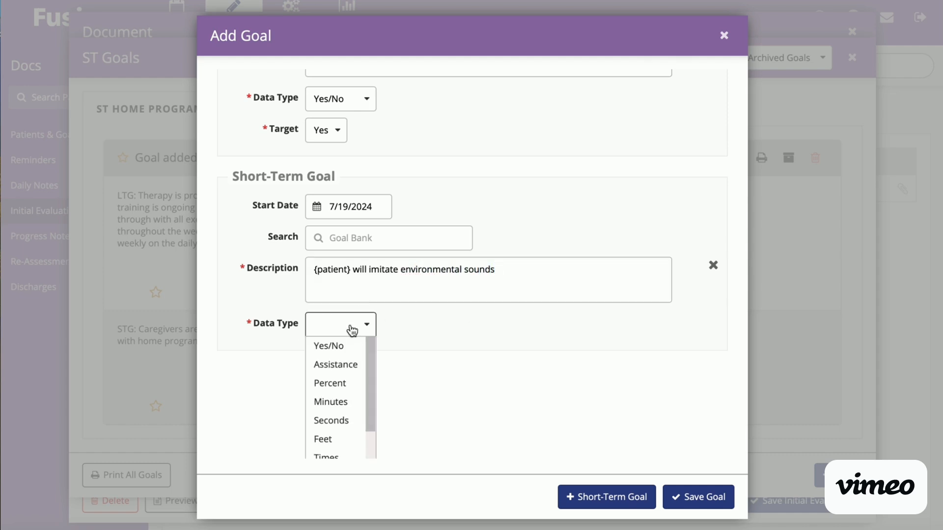
pyautogui.click(351, 384)
pyautogui.click(360, 365)
pyautogui.click(360, 381)
pyautogui.click(406, 357)
pyautogui.write('80')
pyautogui.click(498, 382)
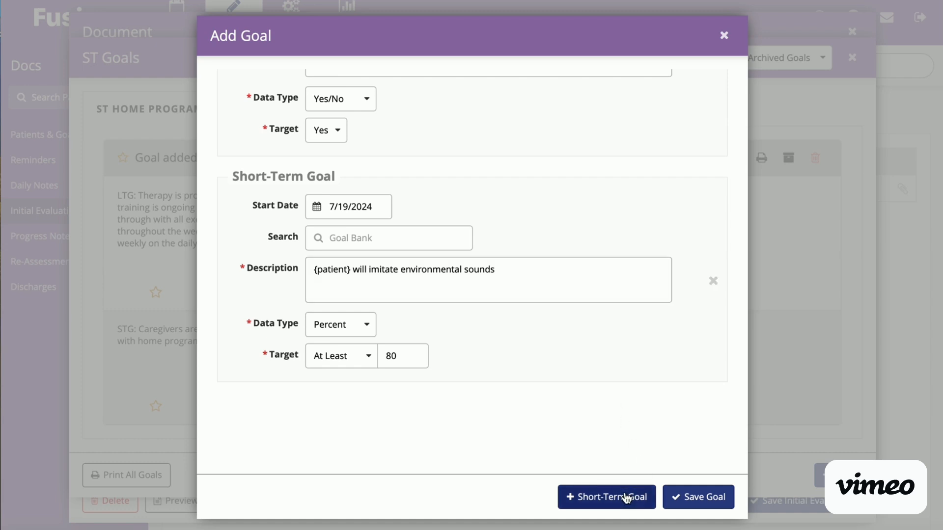
# Step: Extend the short-term goal's description with "in 80% of opportuntiies as mesured by clinical observation over 3 consecutive sessions."
pyautogui.click(550, 272)
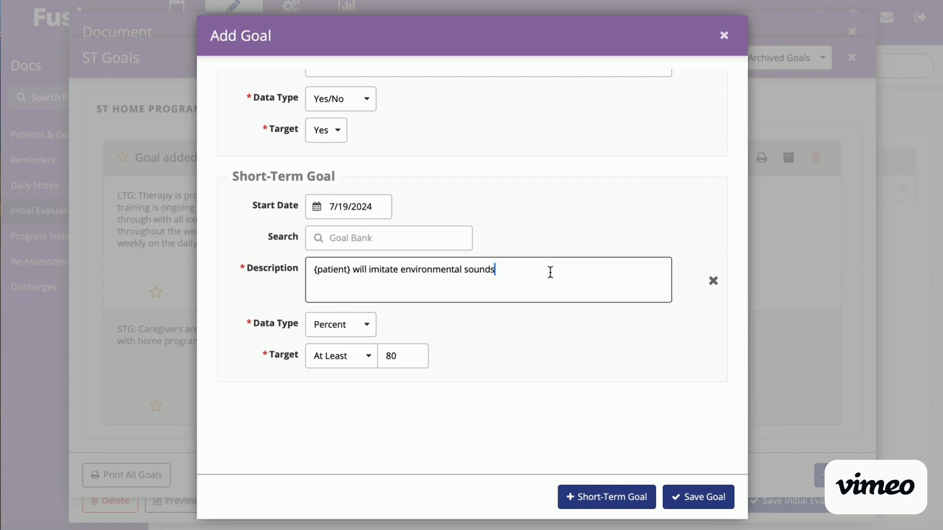
pyautogui.write('in 80% of oppor')
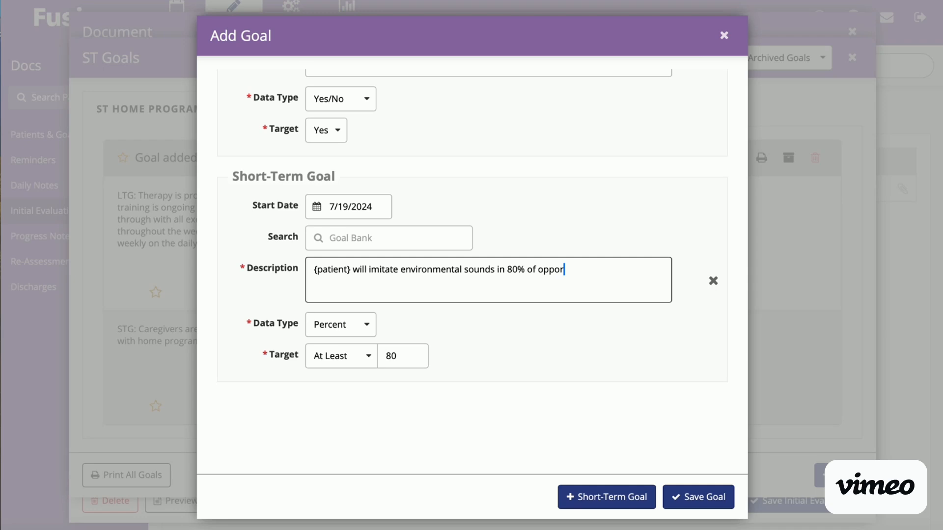
pyautogui.write('tuntieis.')
pyautogui.press('BackSpace')
pyautogui.press('BackSpace')
pyautogui.press('BackSpace')
pyautogui.press('BackSpace')
pyautogui.press('BackSpace')
pyautogui.write('ies as mes')
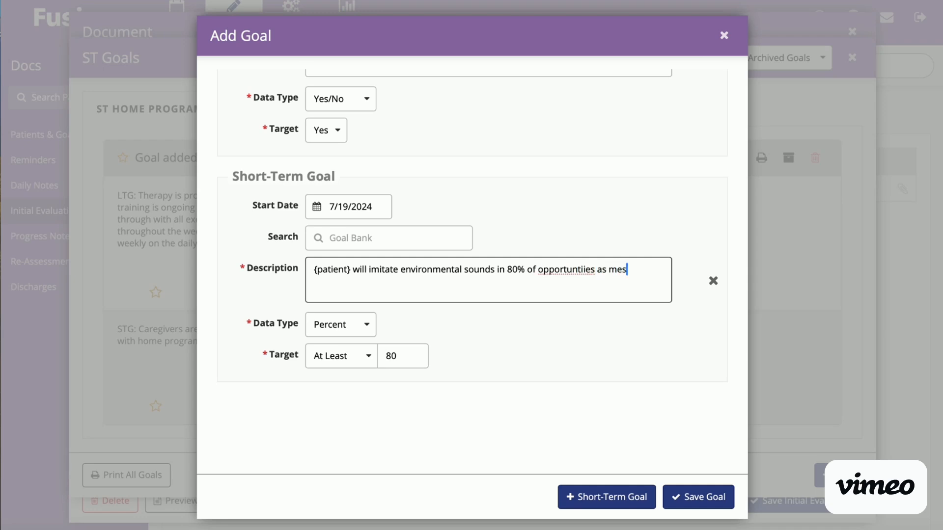
pyautogui.write('ured by clinical ')
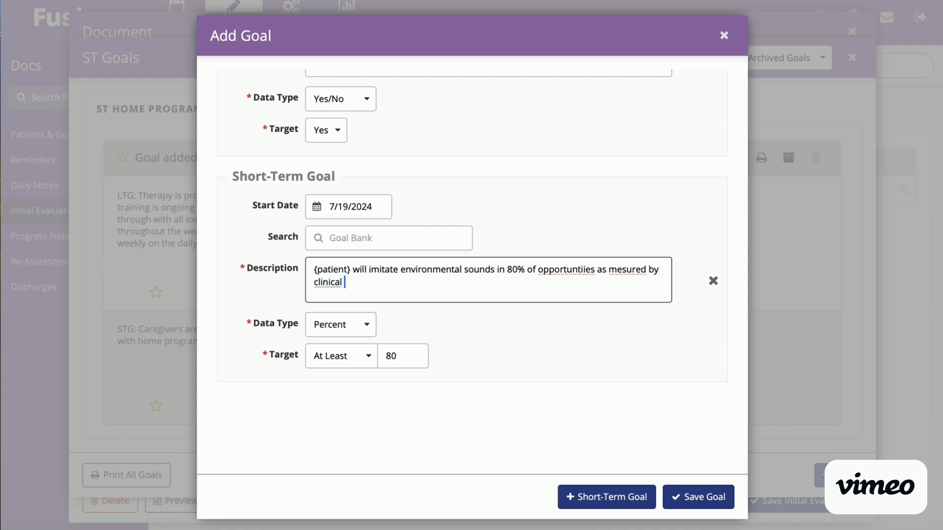
pyautogui.write('observation over 3 ')
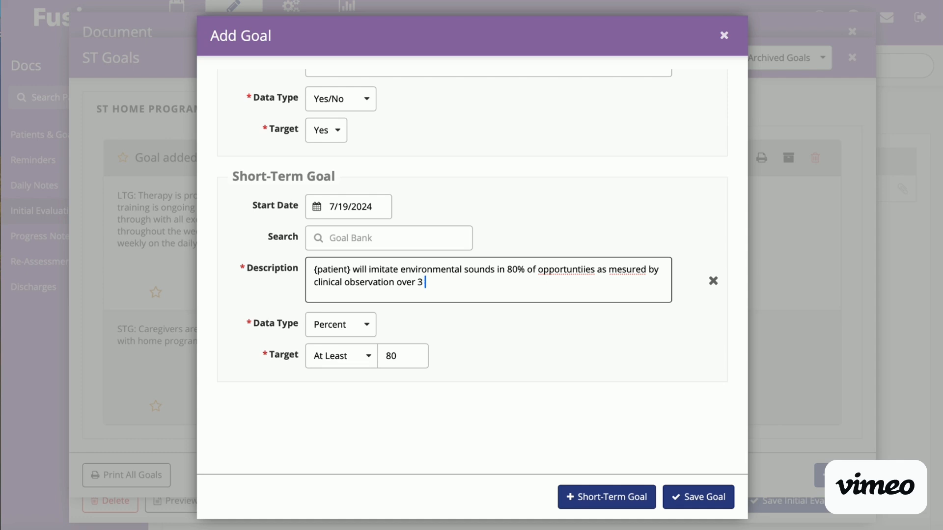
pyautogui.write('consecutive sessions.')
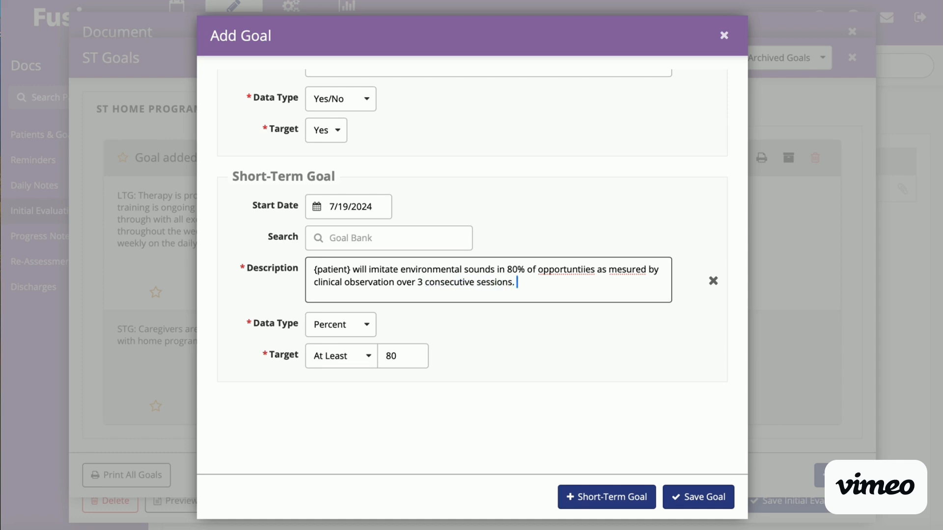
# Step: Save the Expressive Language goal with its short-term goal and return to the initial evaluation document
pyautogui.click(572, 269)
pyautogui.scroll(-1, 574, 274)
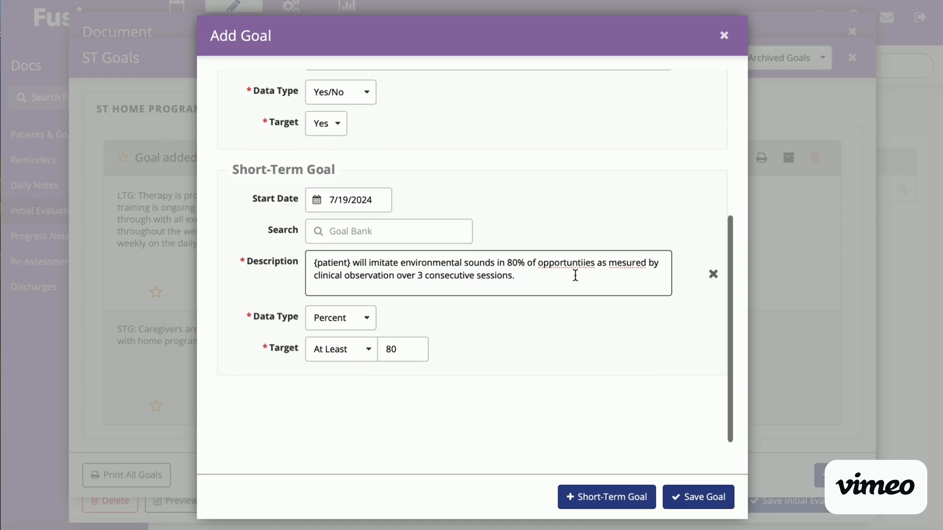
pyautogui.tripleClick(582, 265)
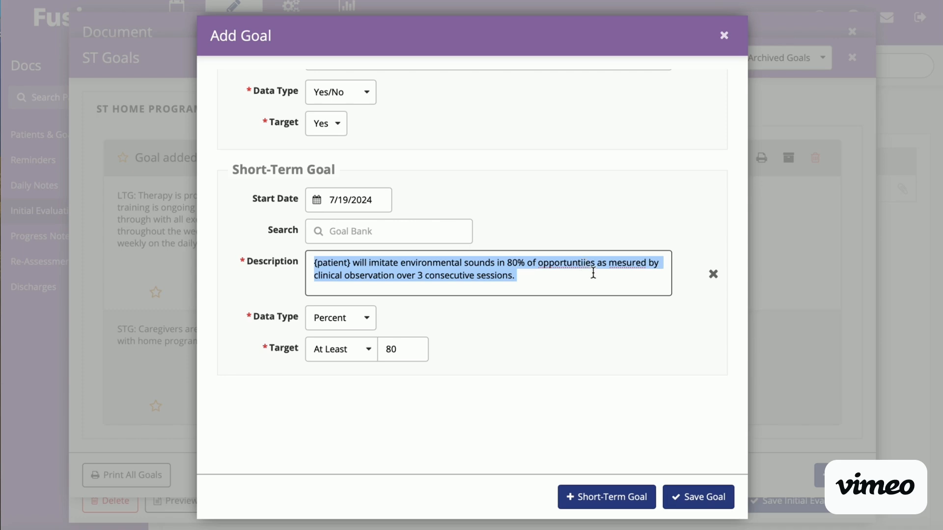
pyautogui.click(593, 276)
pyautogui.click(688, 492)
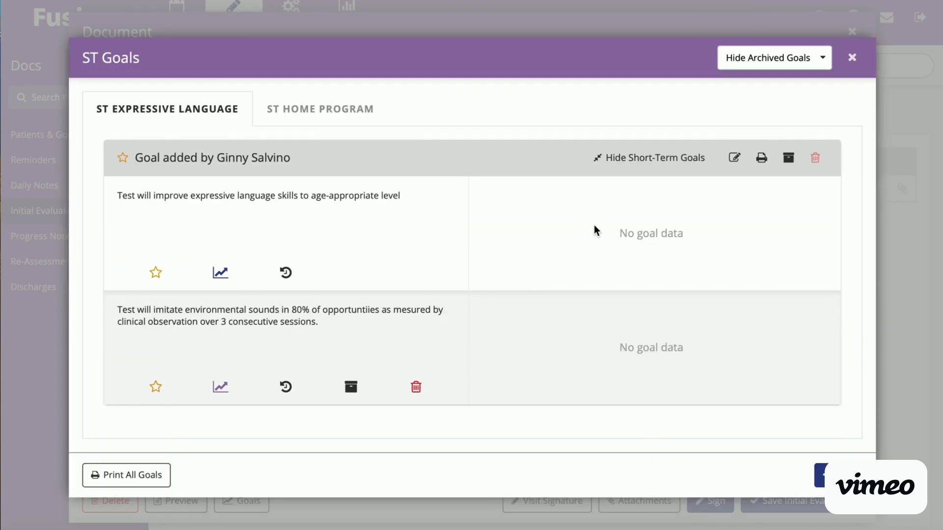
pyautogui.click(852, 57)
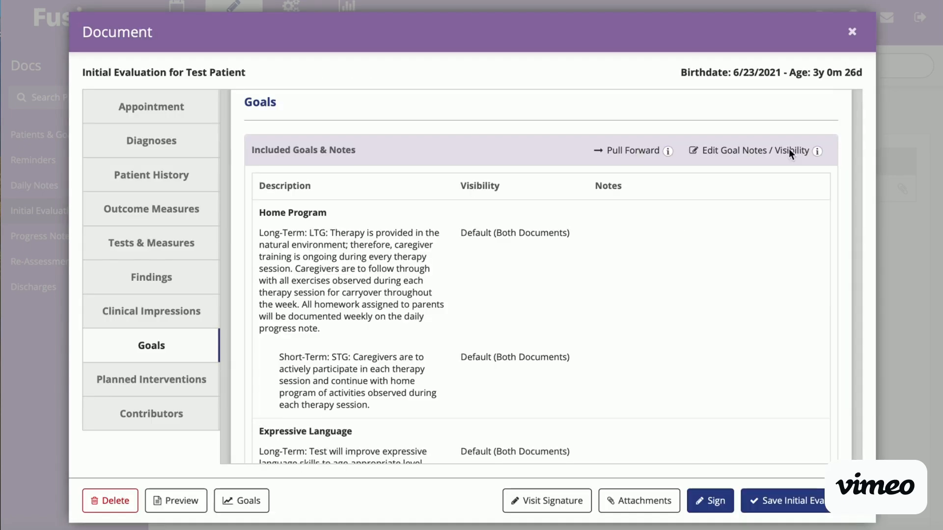
# Step: Add billing code 92507, Treatment of speech, language, voice, to the planned interventions
pyautogui.scroll(-3, 700, 337)
pyautogui.scroll(-5, 699, 337)
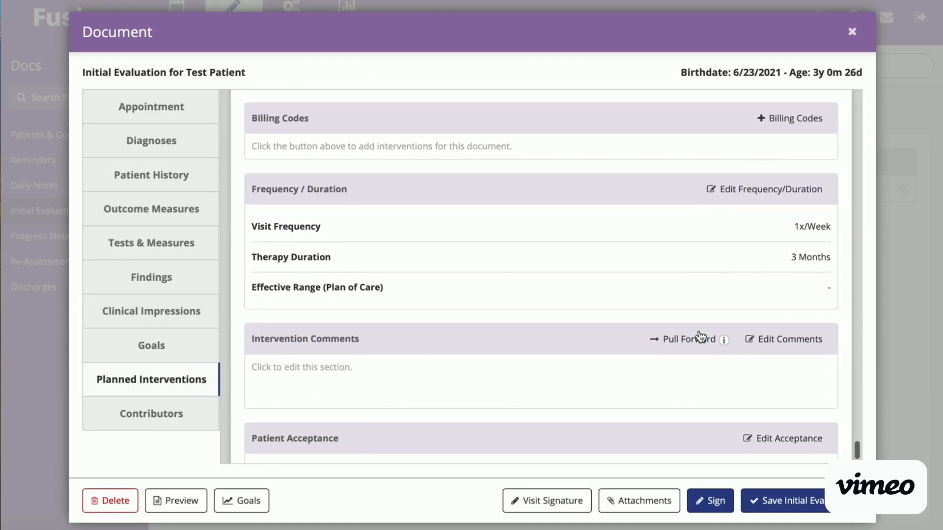
pyautogui.scroll(1, 700, 337)
pyautogui.click(799, 218)
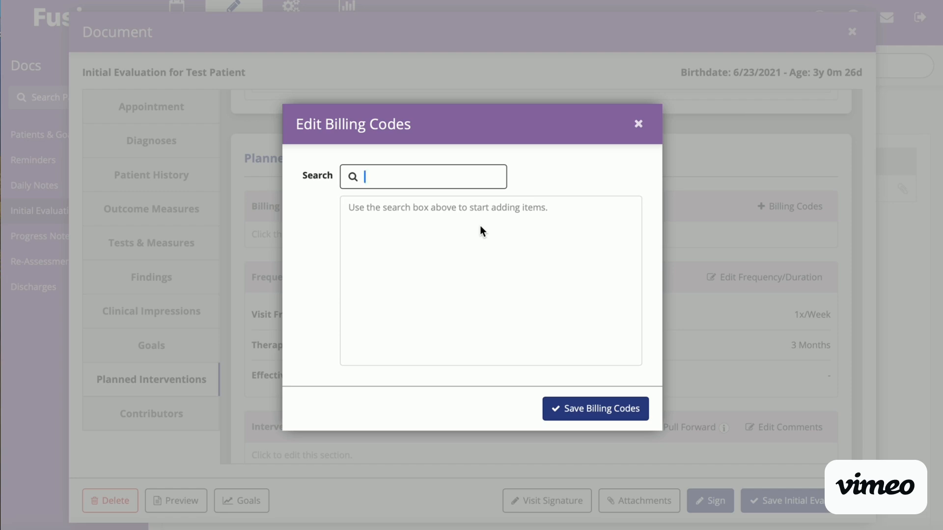
pyautogui.write('92507')
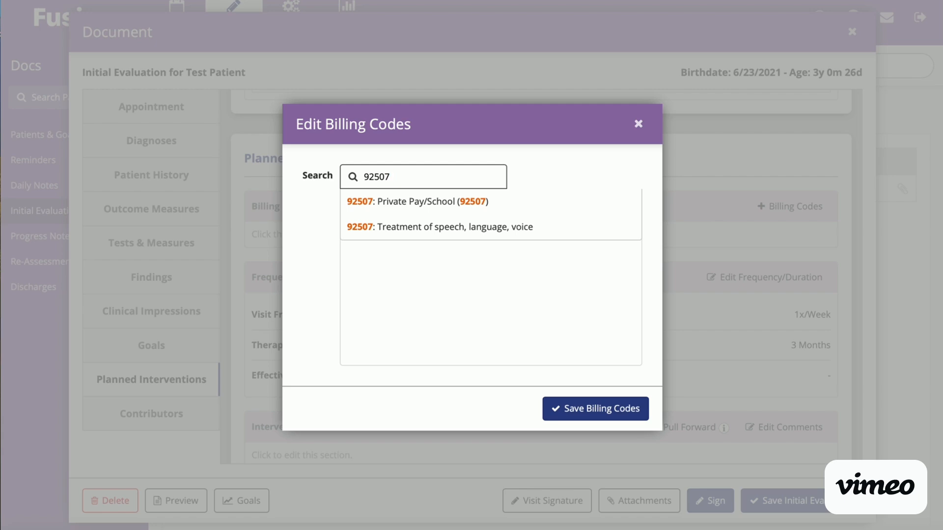
pyautogui.click(481, 234)
# Step: Add billing code 92526, Oral Function Therapy, and save the planned interventions' billing codes
pyautogui.write('feeding')
pyautogui.press('BackSpace')
pyautogui.press('BackSpace')
pyautogui.press('BackSpace')
pyautogui.press('BackSpace')
pyautogui.press('BackSpace')
pyautogui.press('BackSpace')
pyautogui.press('BackSpace')
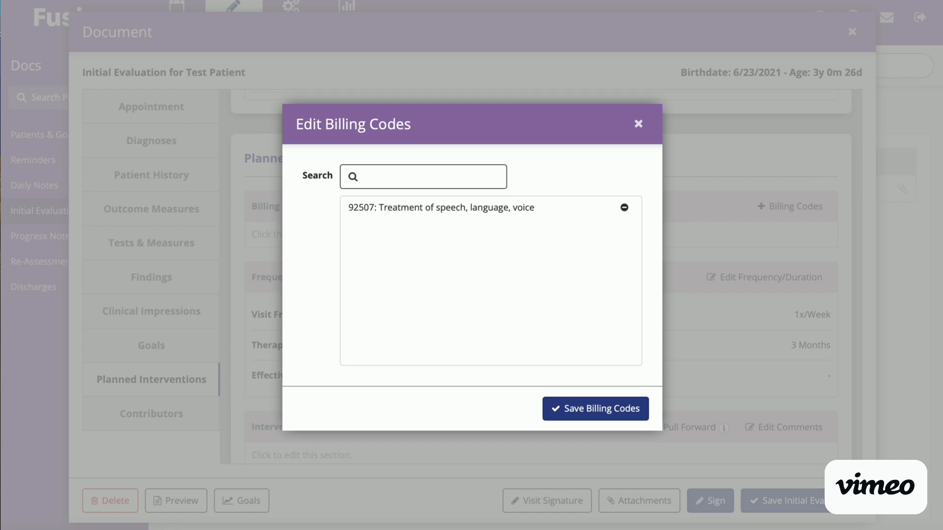
pyautogui.write('926')
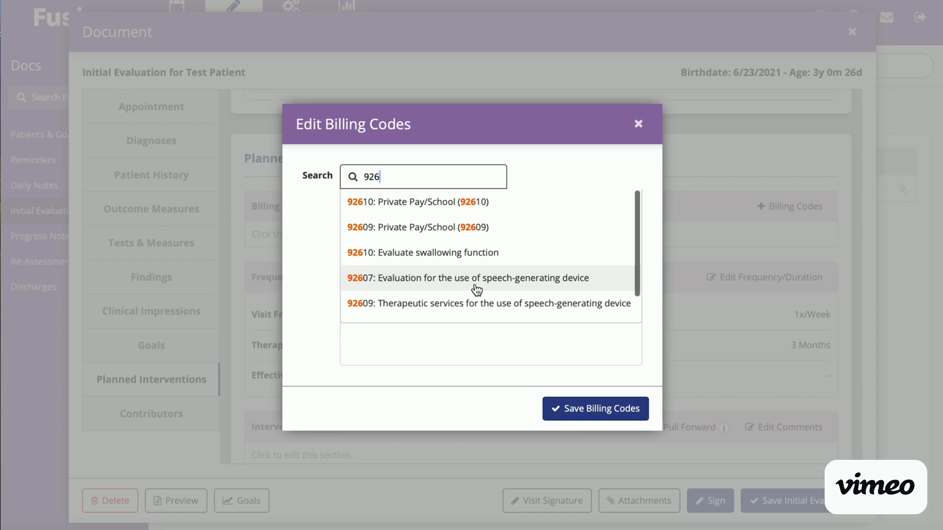
pyautogui.press('BackSpace')
pyautogui.write('526')
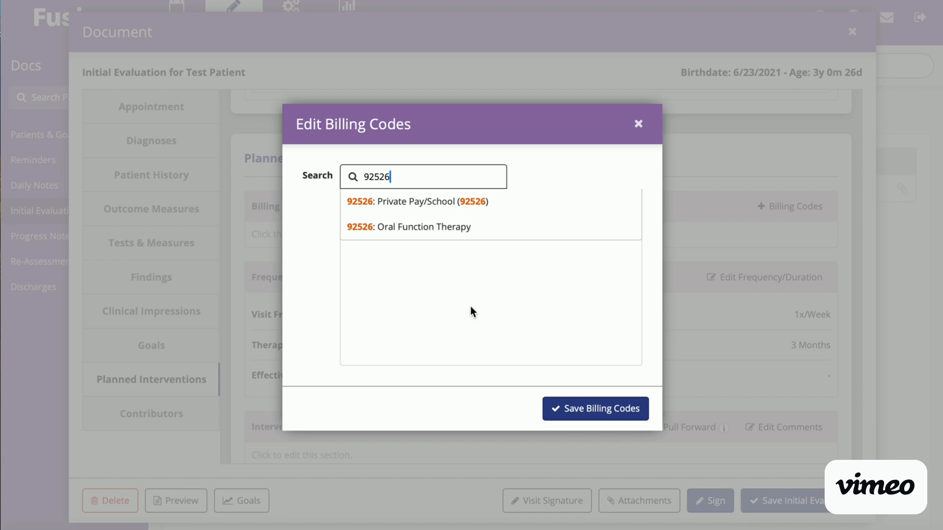
pyautogui.click(447, 226)
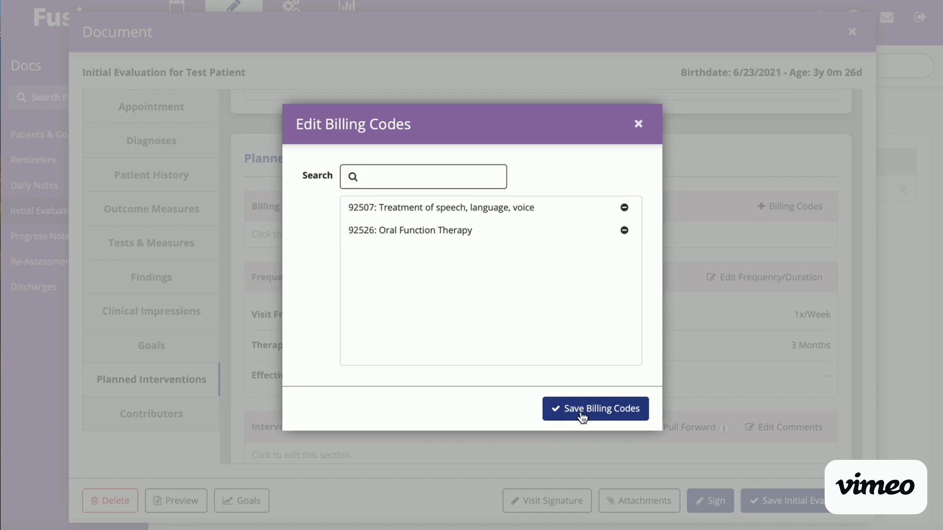
pyautogui.click(581, 417)
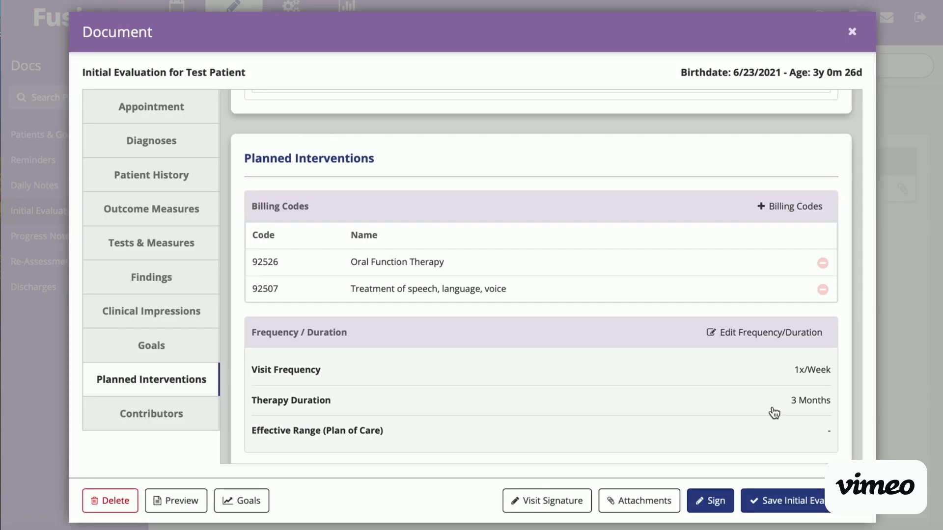
# Step: Set the therapy duration in the planned interventions' frequency and duration section to 12 months
pyautogui.scroll(-2, 774, 413)
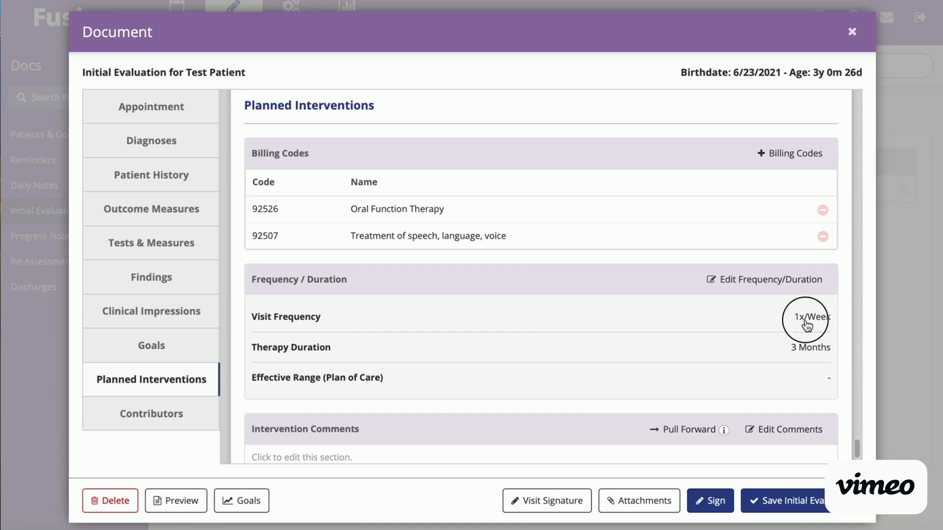
pyautogui.click(806, 323)
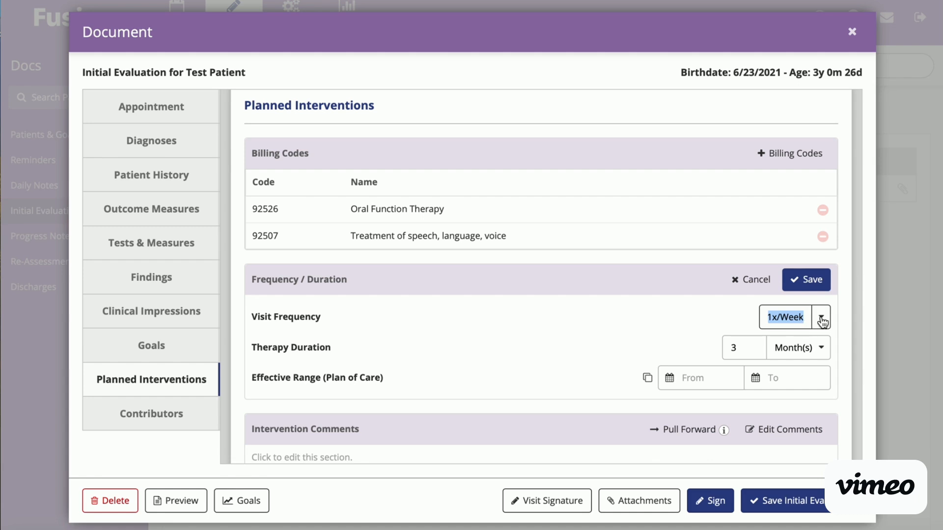
pyautogui.click(746, 345)
pyautogui.press('BackSpace')
pyautogui.write('12')
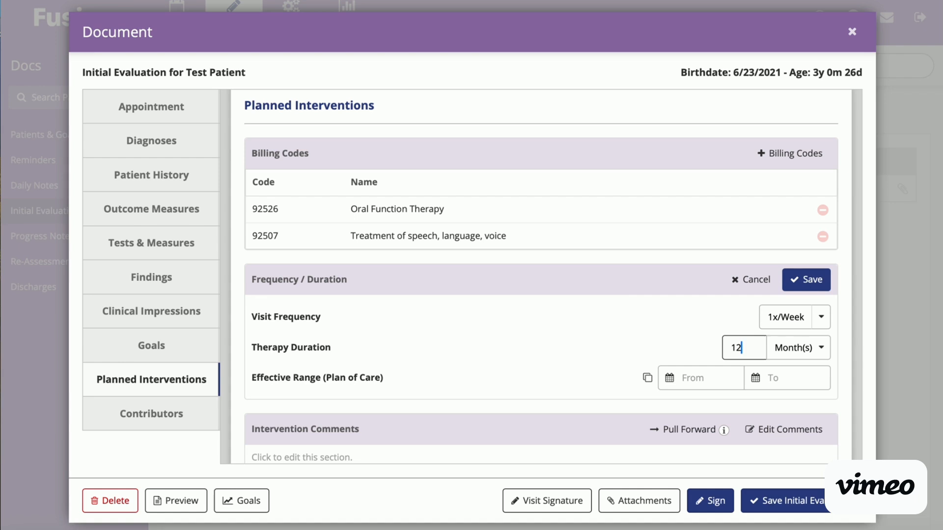
pyautogui.click(618, 299)
pyautogui.scroll(-3, 612, 364)
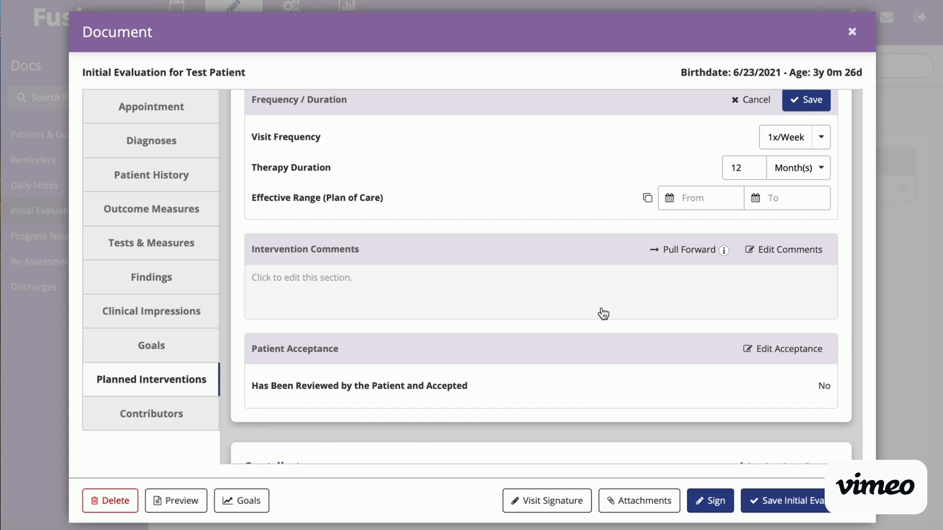
pyautogui.scroll(-2, 637, 297)
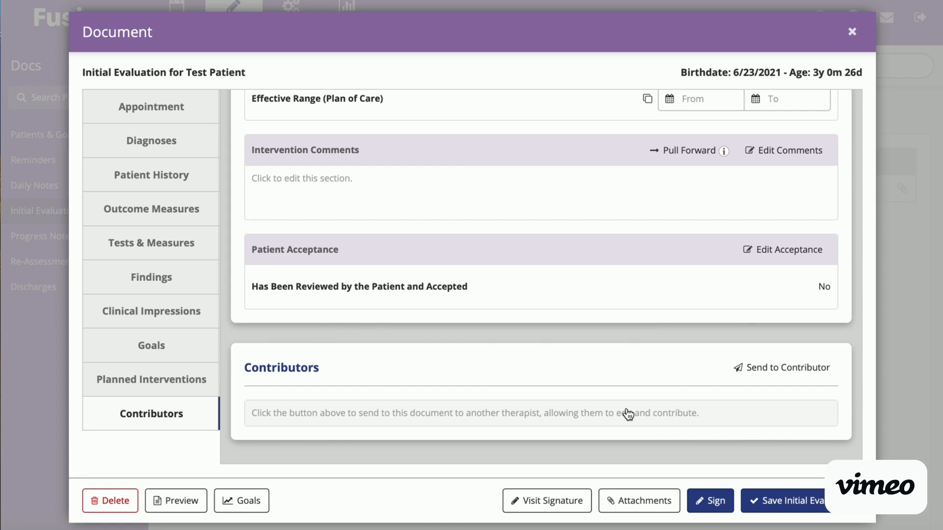
pyautogui.click(611, 421)
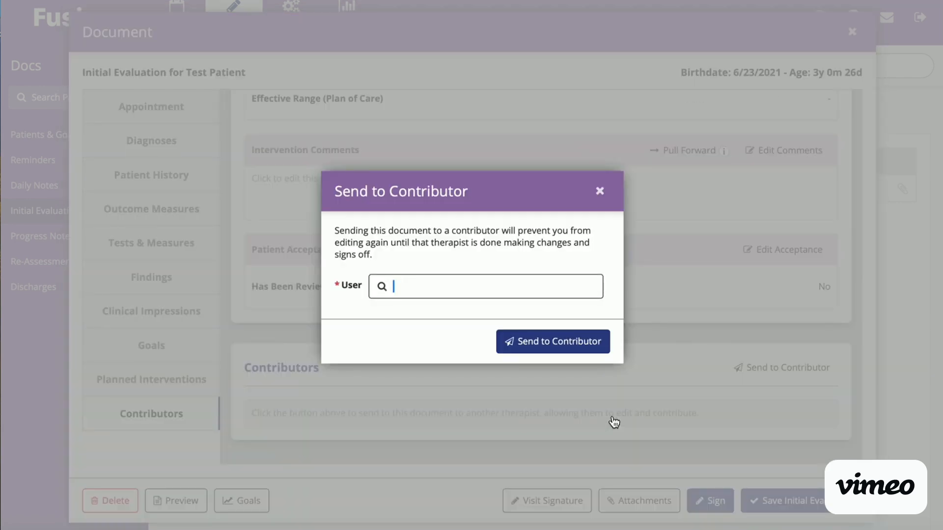
pyautogui.write('Ginny')
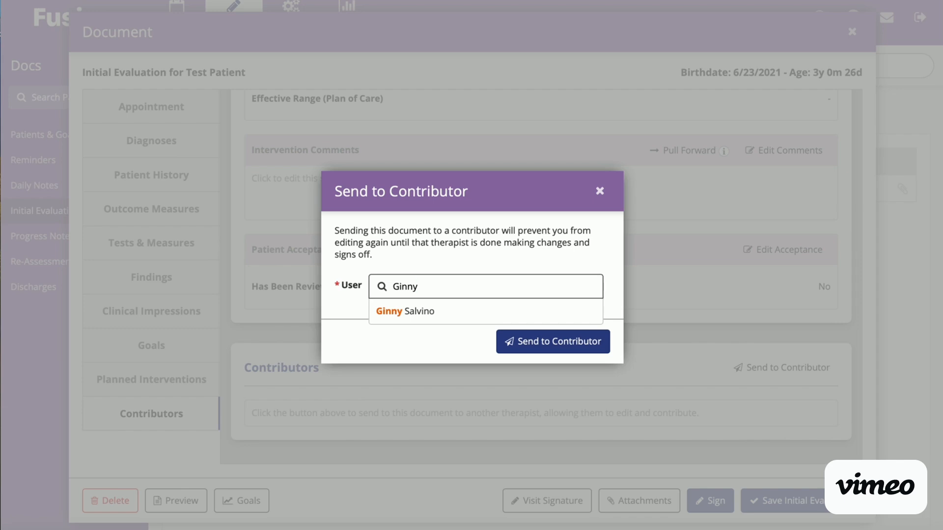
pyautogui.click(487, 314)
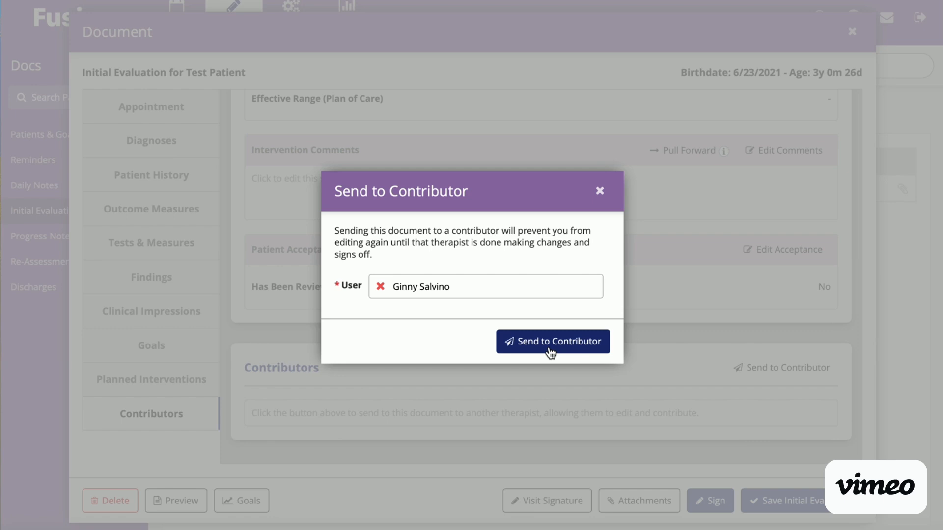
pyautogui.click(599, 192)
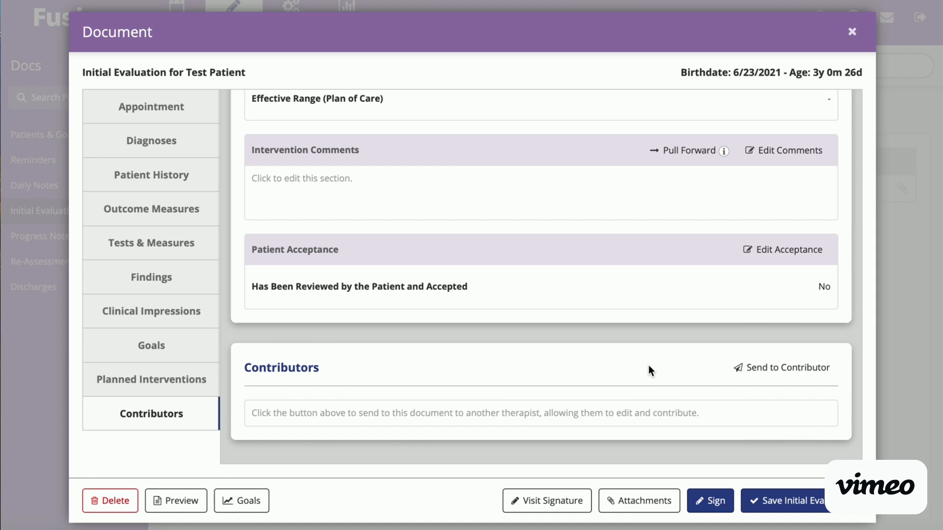
# Step: Preview the initial evaluation and review its diagnoses, history, test scores, goals, planned interventions and signatures, and close the preview
pyautogui.scroll(1, 711, 370)
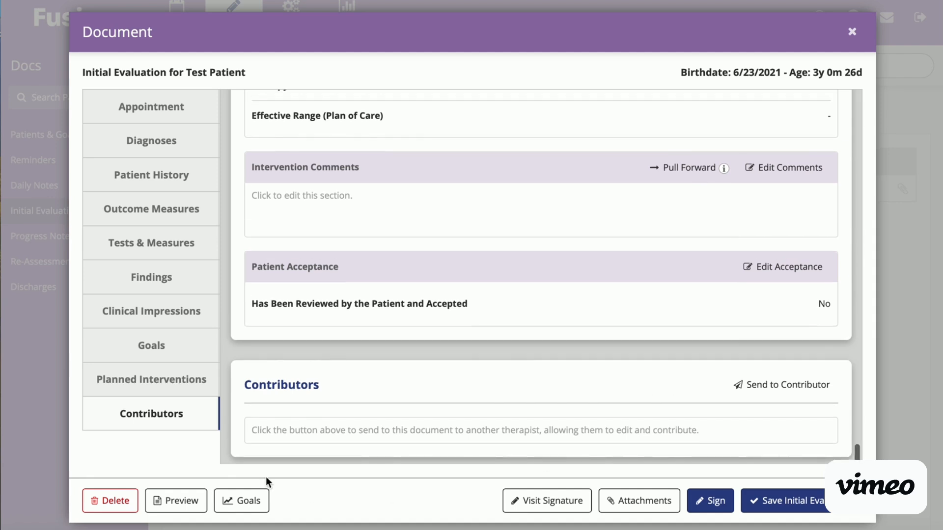
pyautogui.click(190, 501)
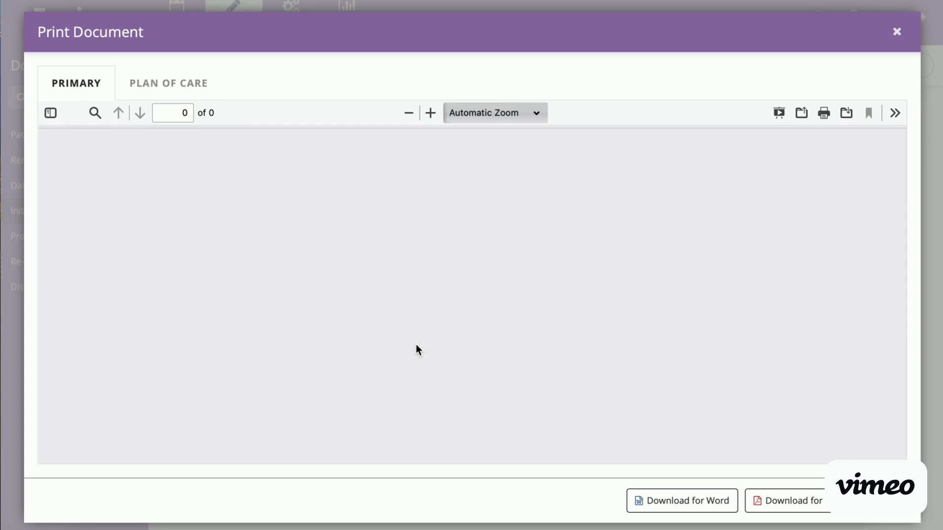
pyautogui.scroll(-10, 416, 346)
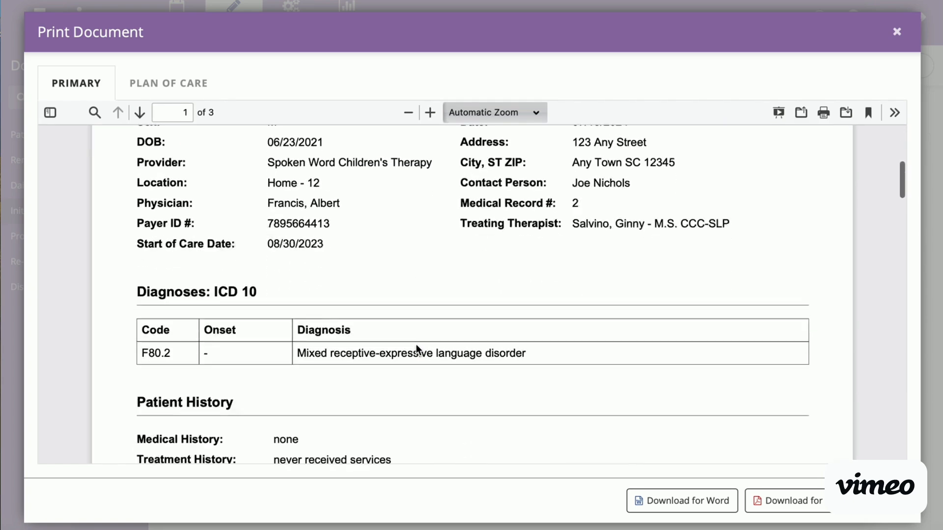
pyautogui.scroll(-5, 416, 350)
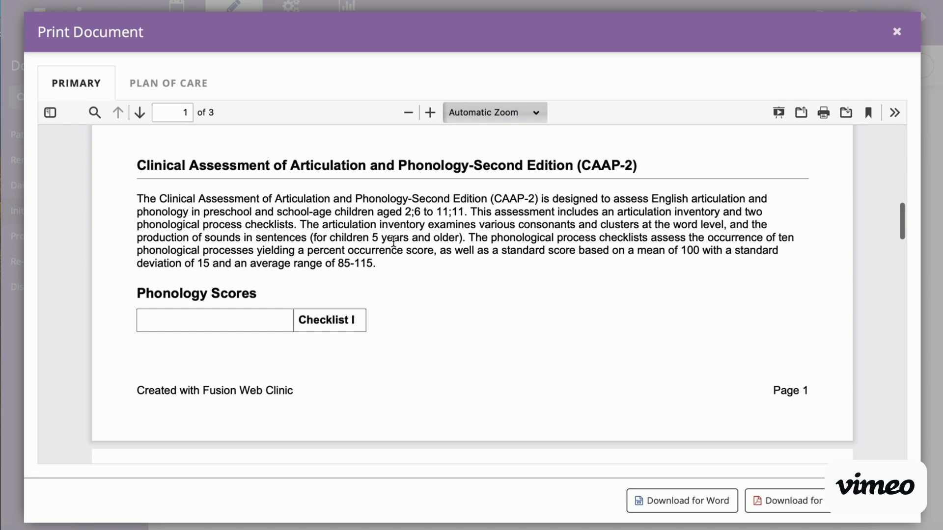
pyautogui.scroll(-10, 483, 221)
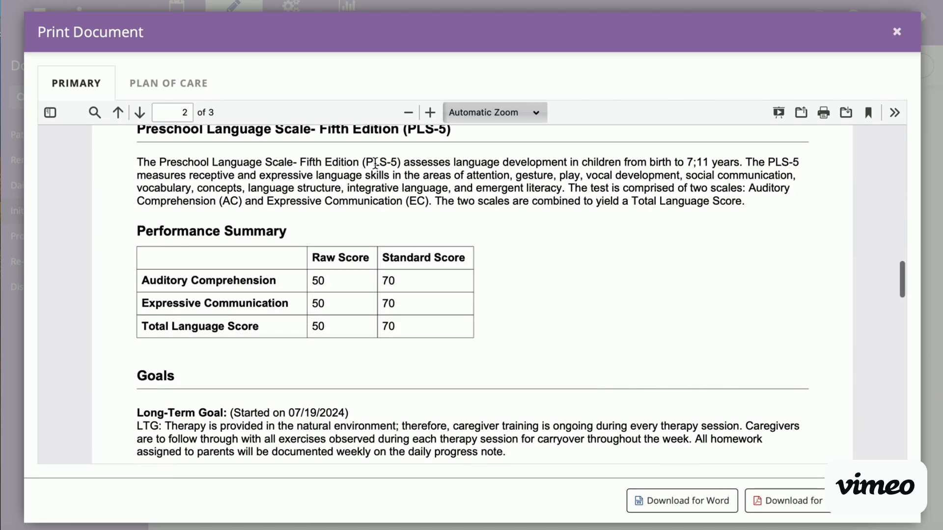
pyautogui.scroll(-1, 529, 232)
pyautogui.scroll(-4, 529, 233)
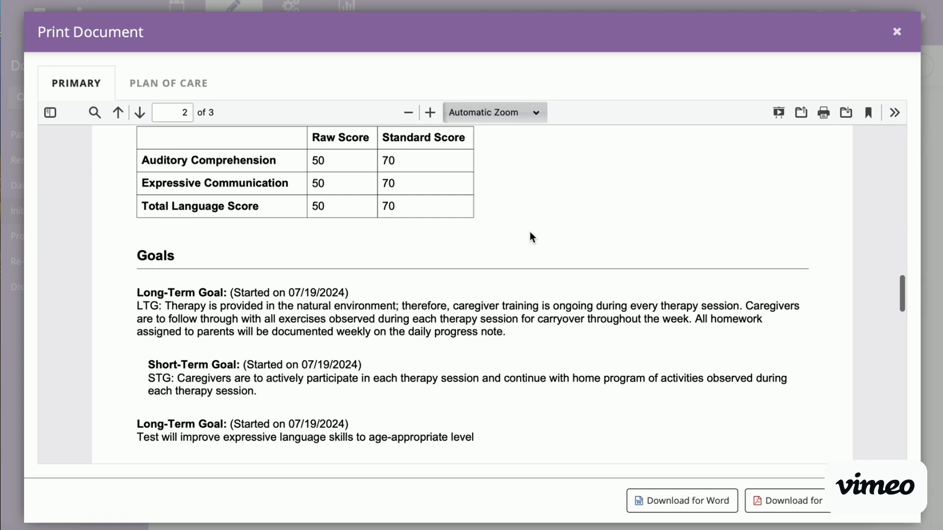
pyautogui.scroll(-4, 529, 294)
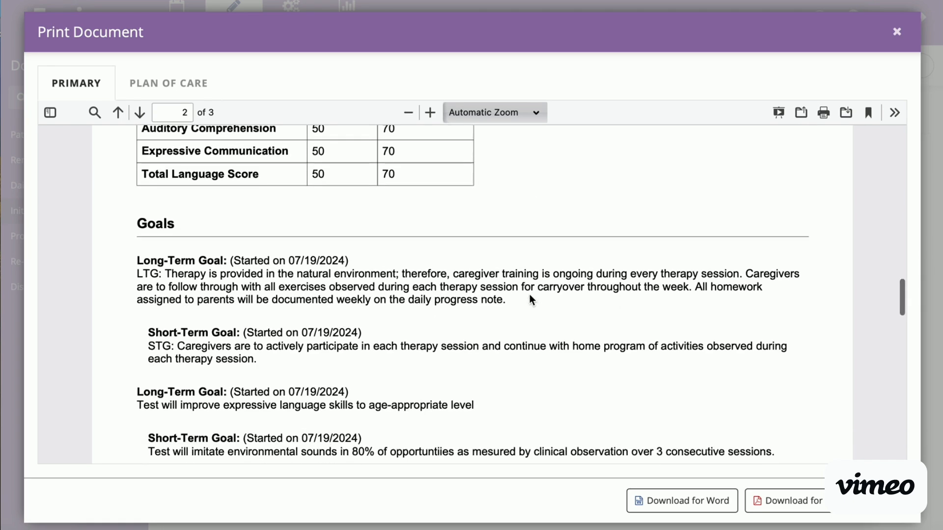
pyautogui.scroll(-13, 479, 351)
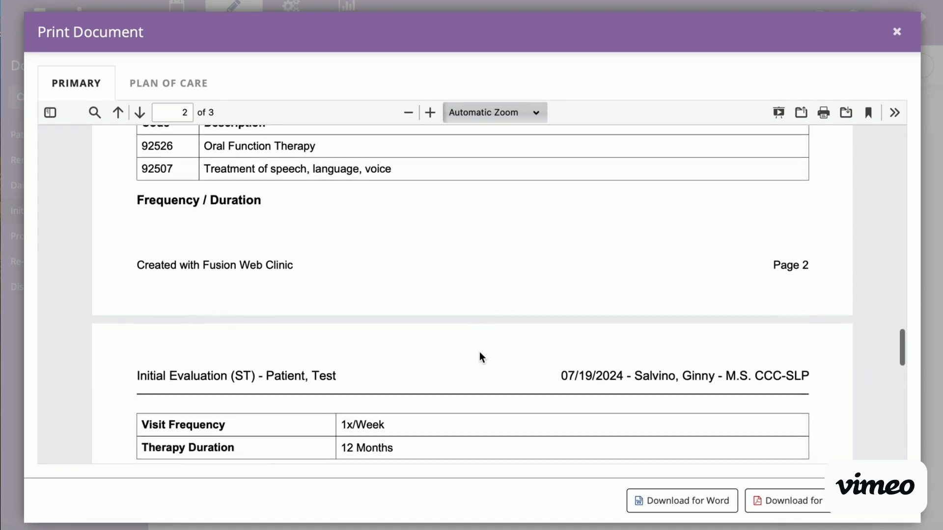
pyautogui.scroll(2, 347, 243)
pyautogui.scroll(1, 346, 242)
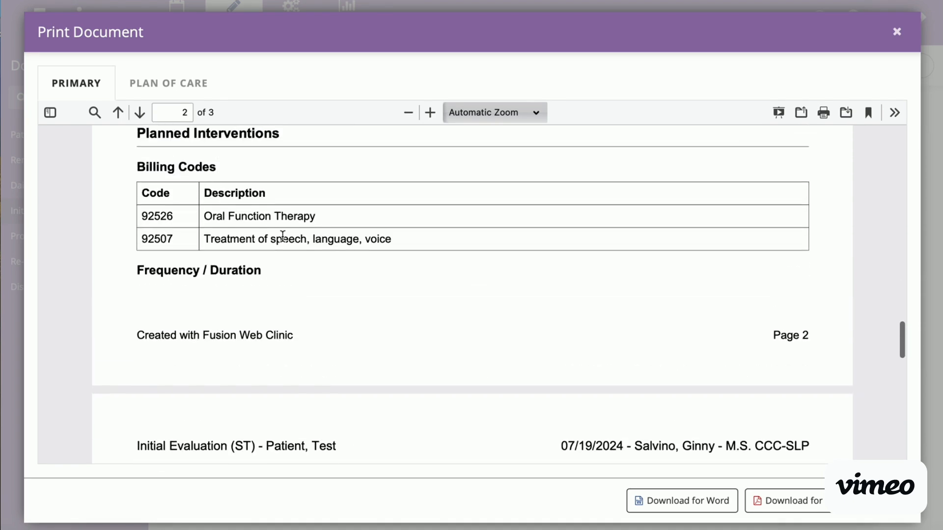
pyautogui.scroll(-3, 283, 236)
pyautogui.scroll(-9, 412, 312)
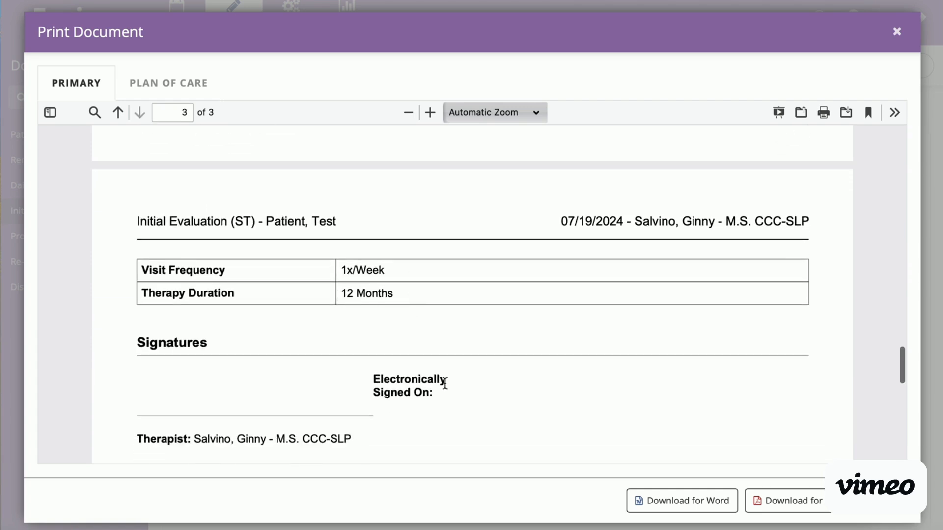
pyautogui.scroll(-6, 353, 358)
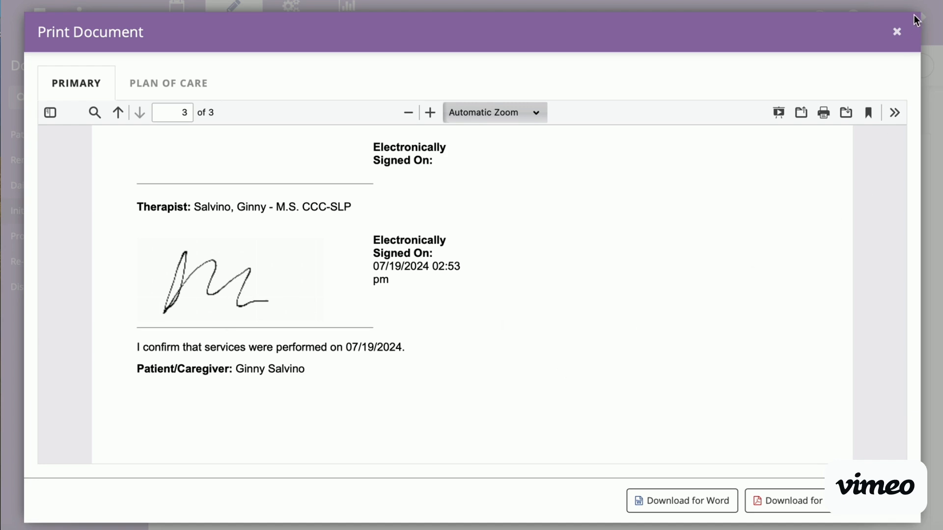
pyautogui.click(897, 31)
# Step: View the goals recorded under the patient's ST case and return to the initial evaluation
pyautogui.scroll(-1, 762, 315)
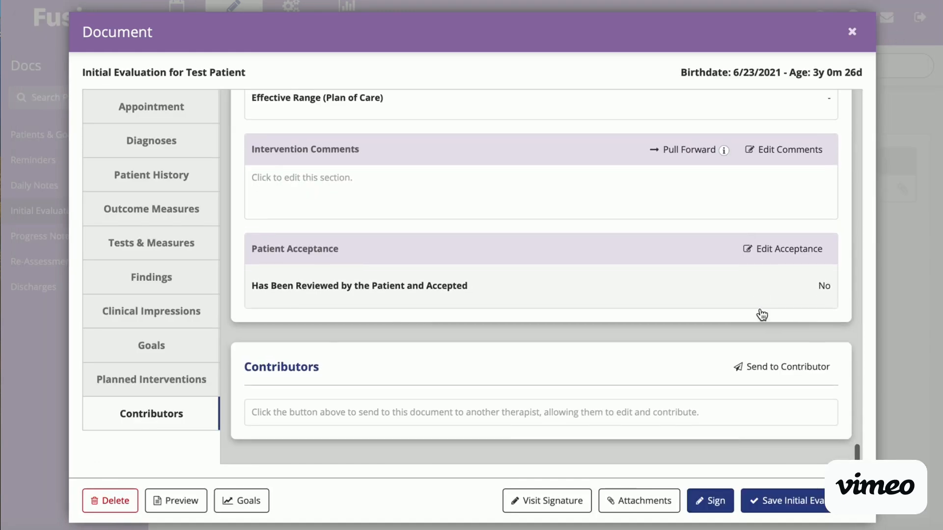
pyautogui.scroll(1, 761, 315)
pyautogui.scroll(5, 761, 314)
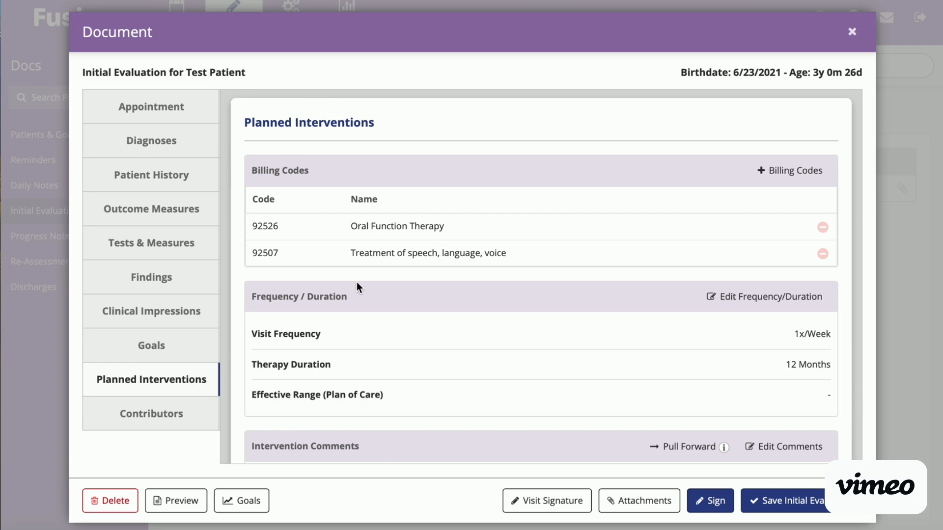
pyautogui.click(248, 503)
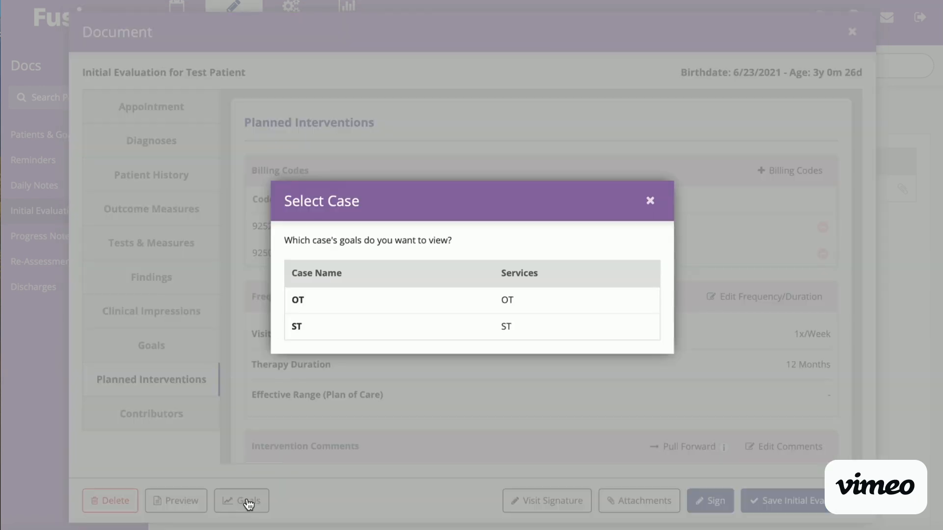
pyautogui.click(406, 339)
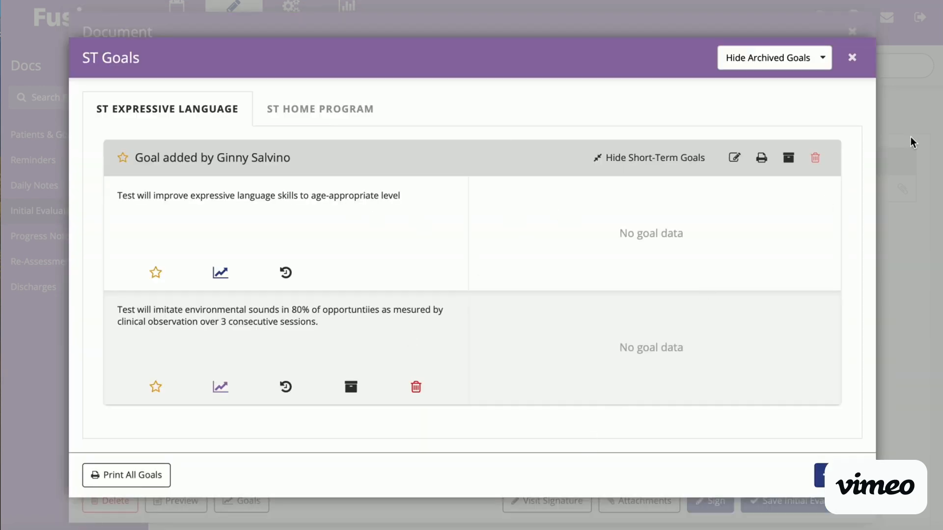
pyautogui.click(852, 59)
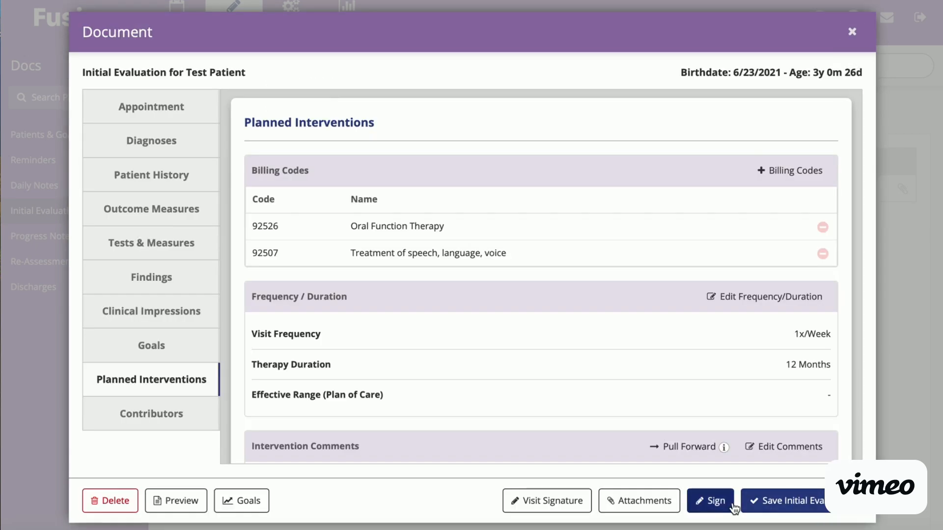
# Step: Save the initial evaluation without signing it
pyautogui.click(775, 503)
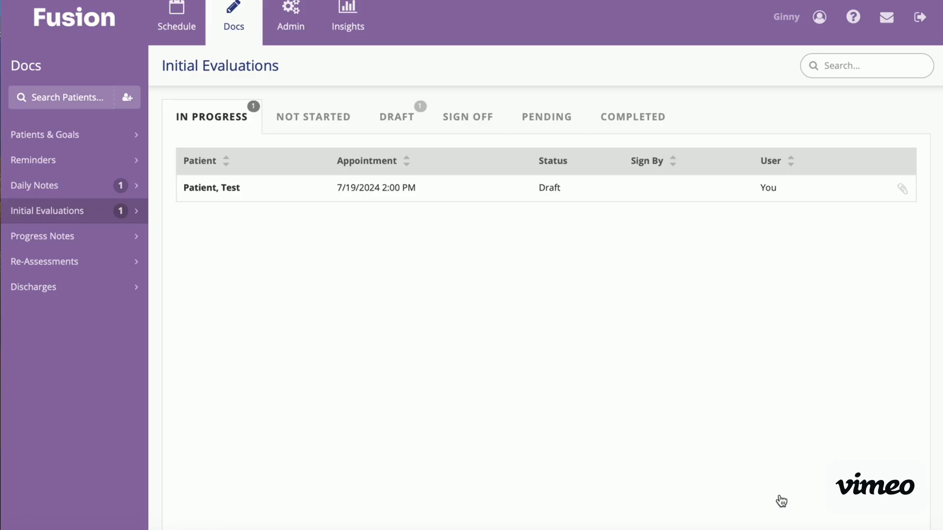